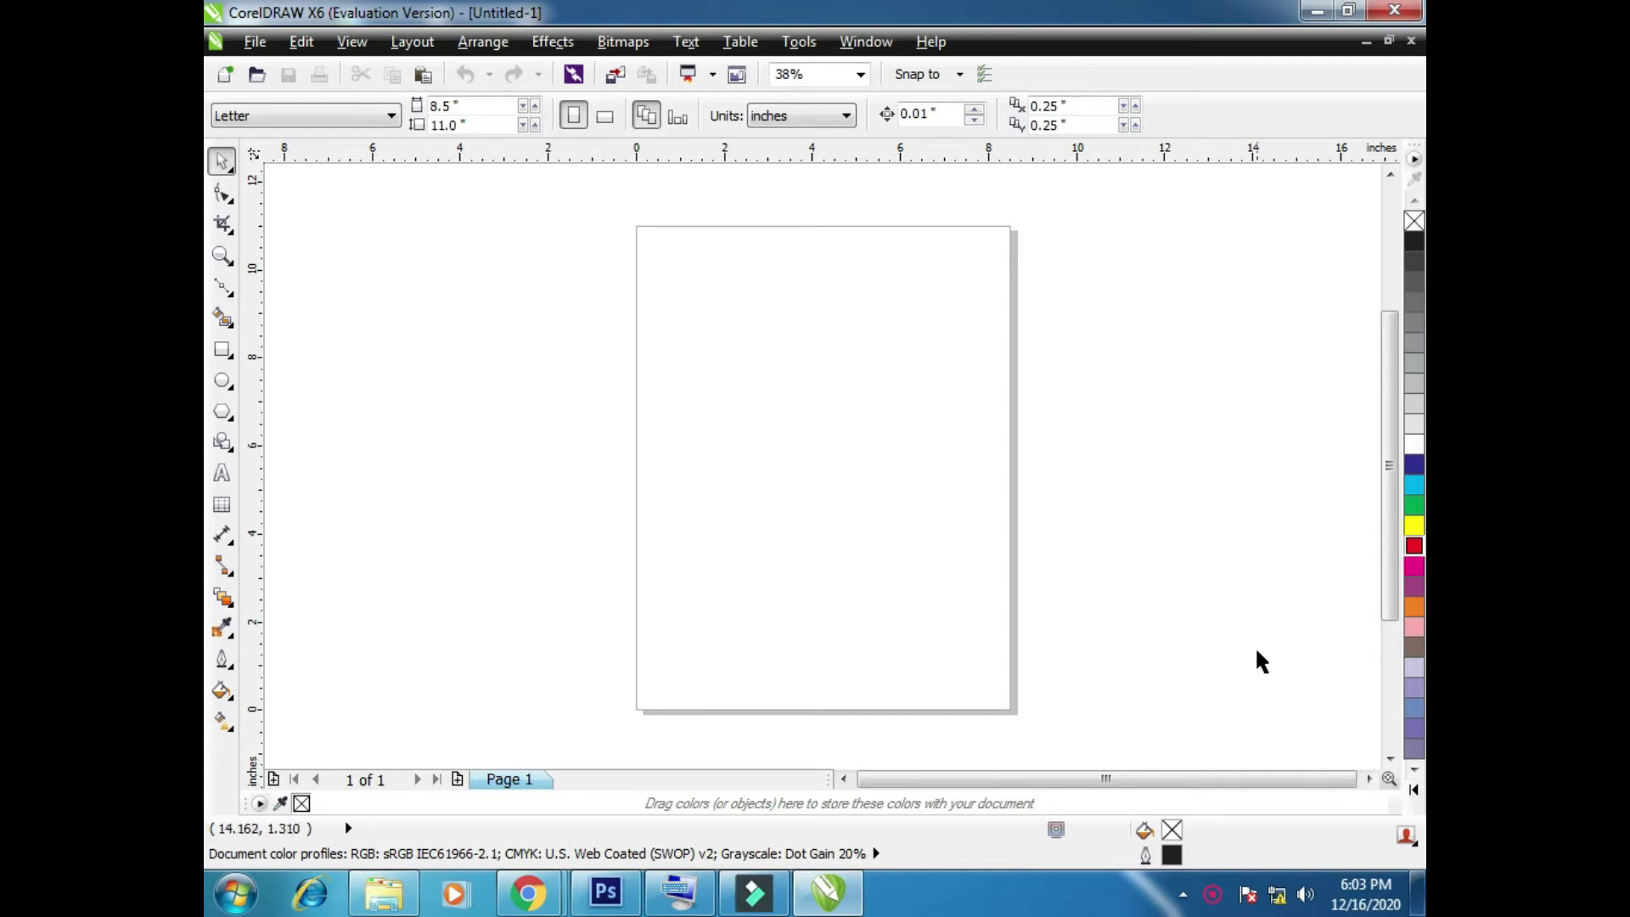
Bring the Twitter bird image named download from the desktop into the drawing and move it near the page's center
{"action": "left_click", "coordinate": [1418, 892]}
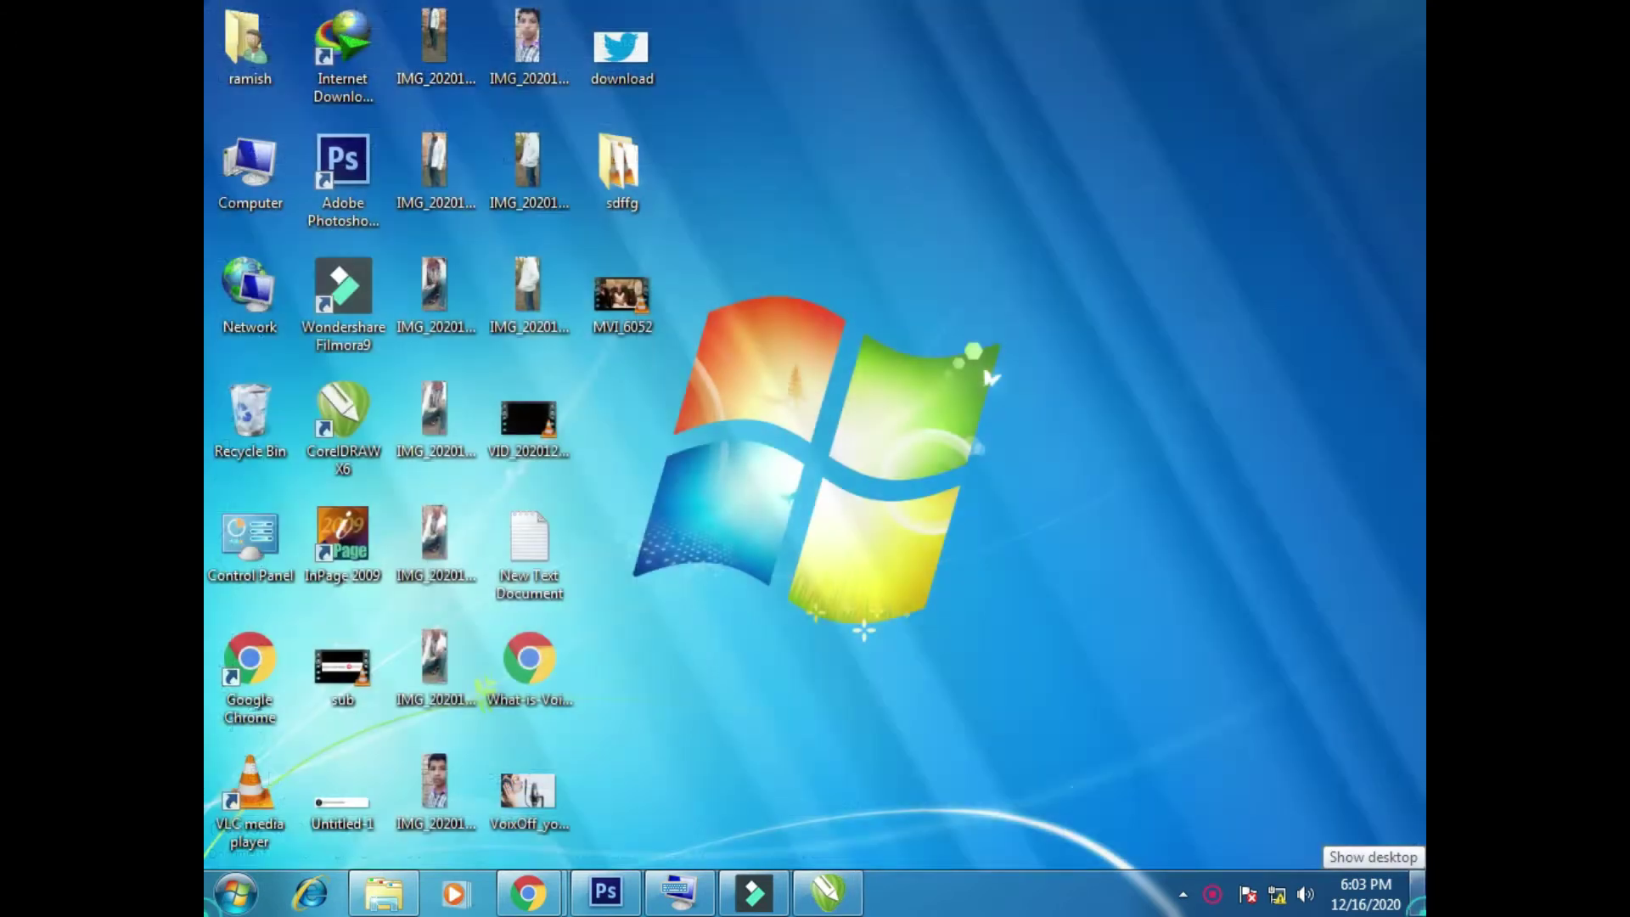
{"action": "left_click_drag", "start_coordinate": [620, 49], "coordinate": [752, 441]}
{"action": "scroll", "coordinate": [793, 430], "scroll_direction": "up", "scroll_amount": 1}
{"action": "scroll", "coordinate": [807, 420], "scroll_direction": "down", "scroll_amount": 1}
{"action": "left_click_drag", "start_coordinate": [745, 433], "coordinate": [783, 436]}
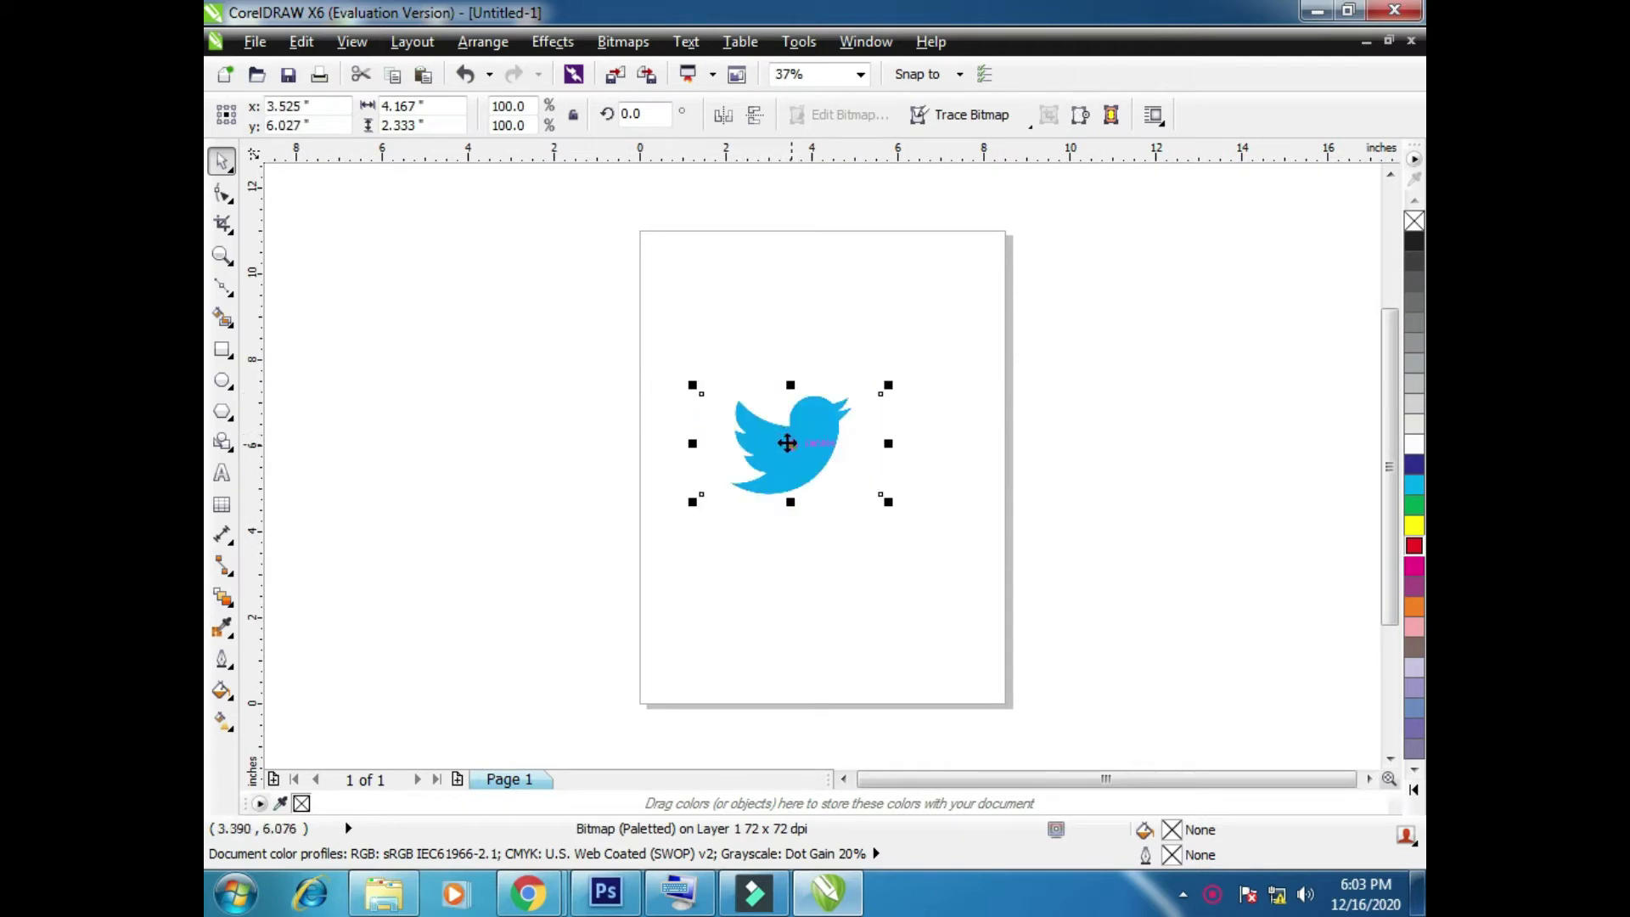
Lock the bird bitmap in place as a tracing reference
{"action": "key", "text": "shift+F2"}
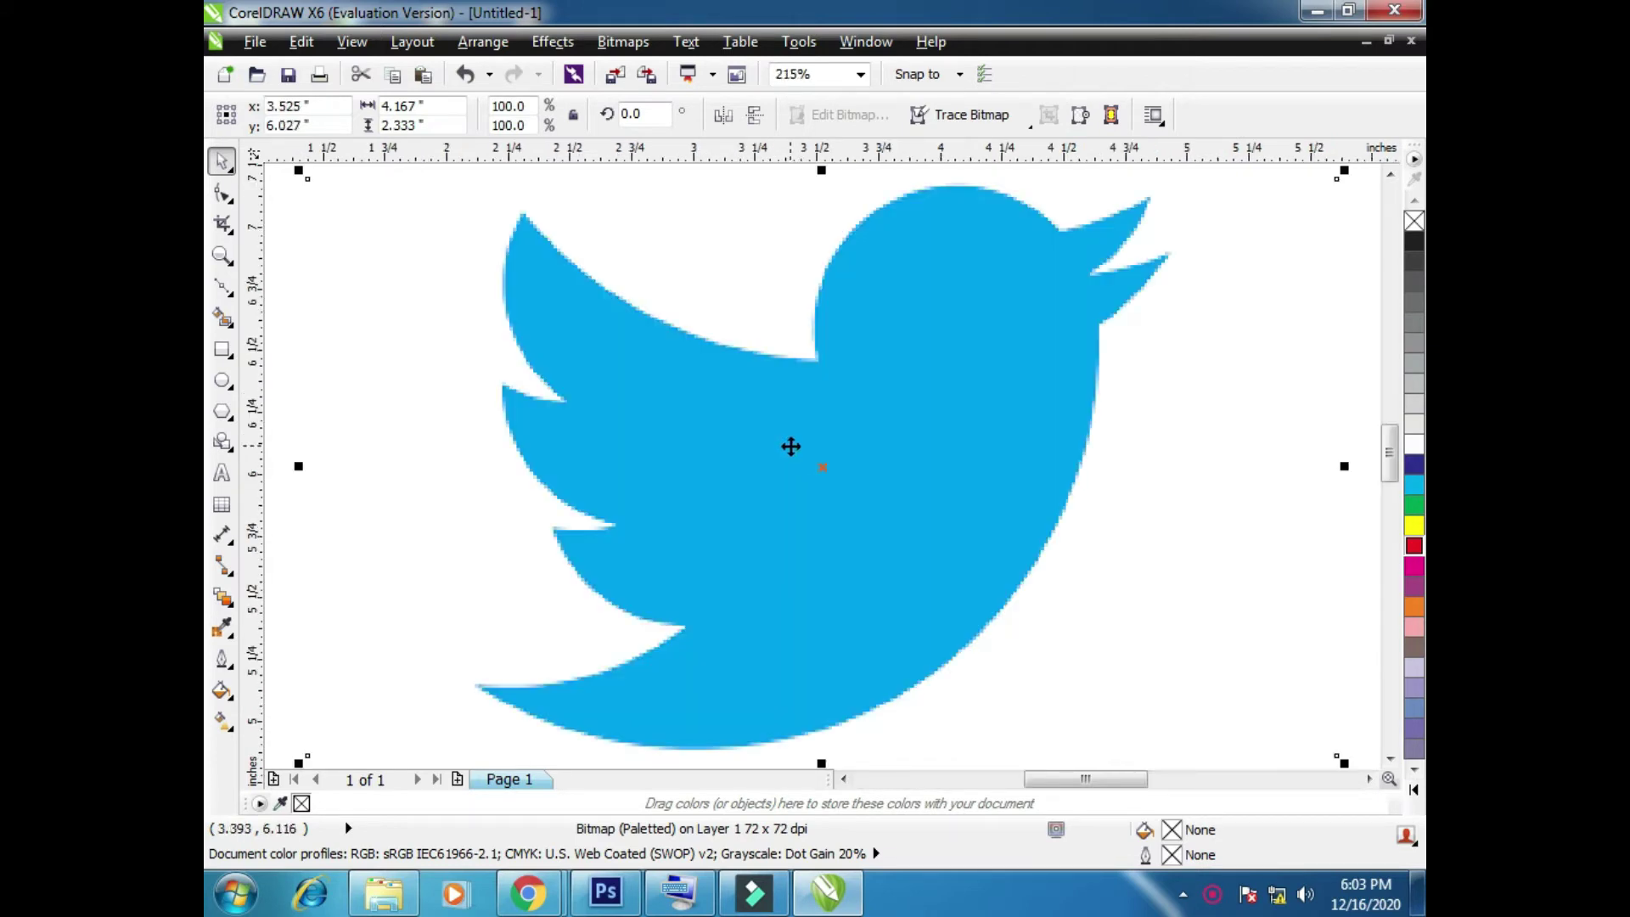
{"action": "right_click", "coordinate": [908, 338]}
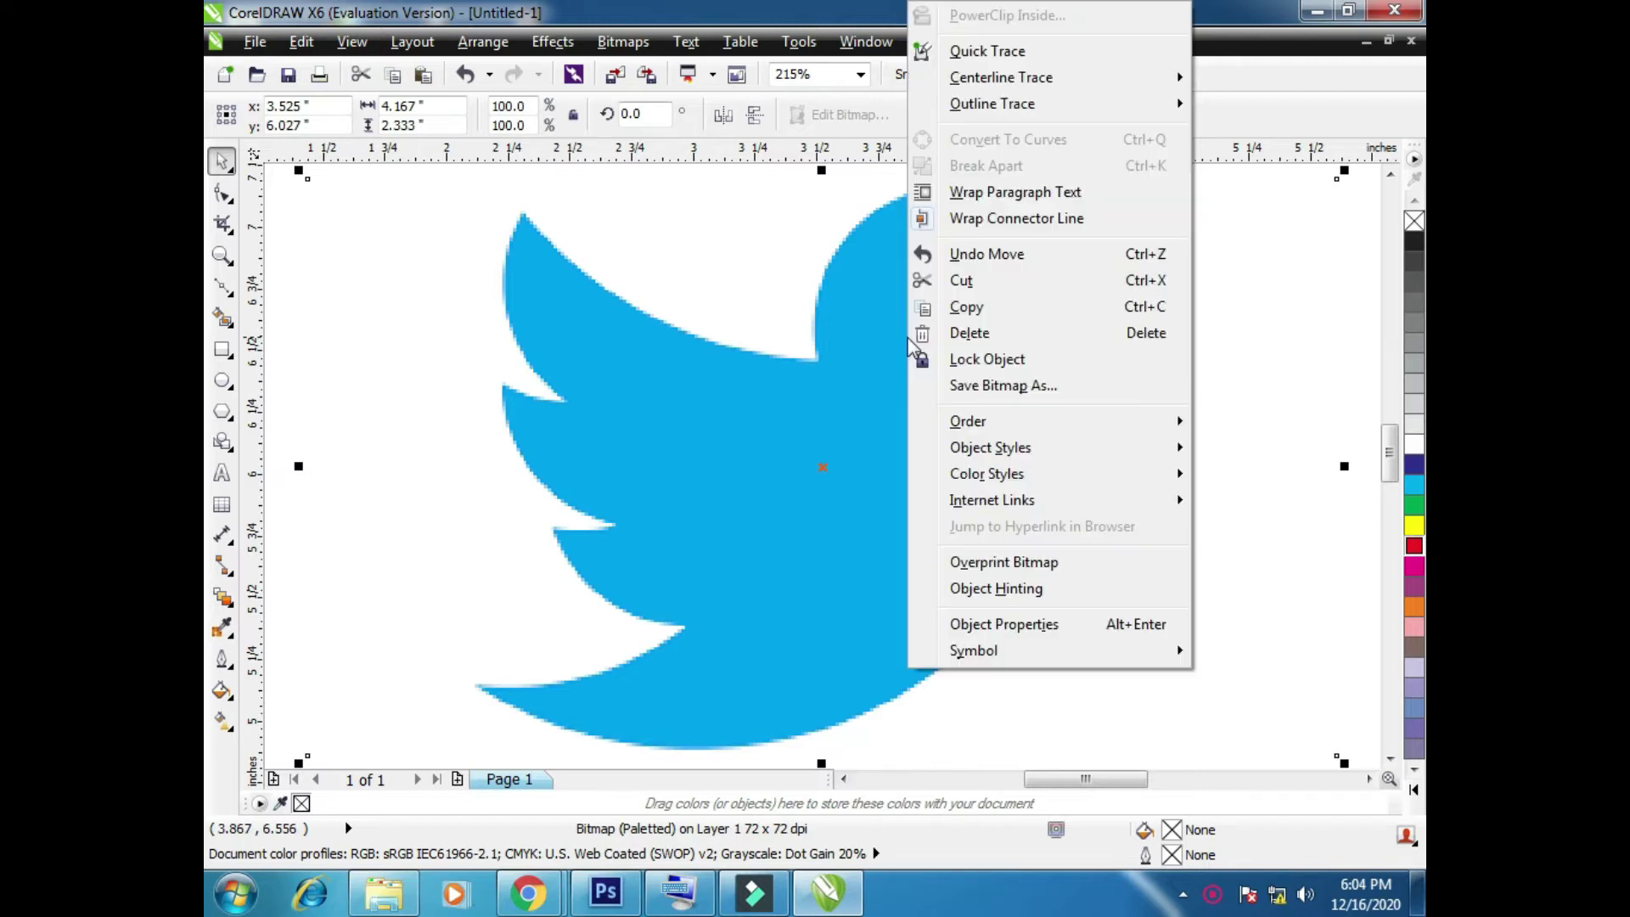
{"action": "left_click", "coordinate": [976, 361]}
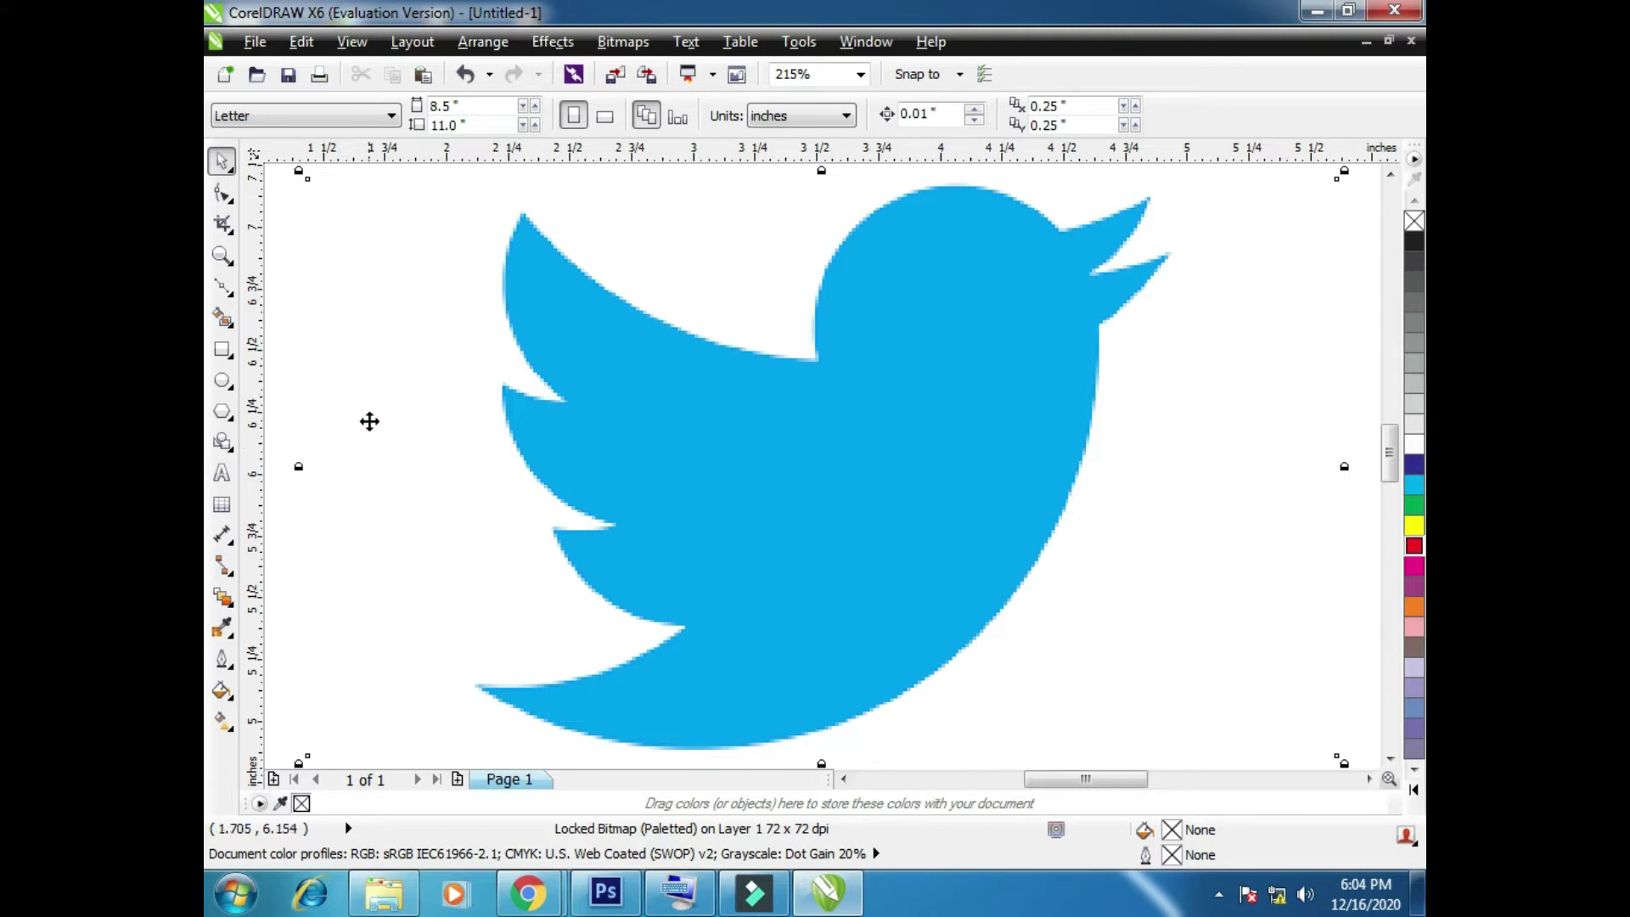
With the Pen tool, start tracing the bird from the upper beak tip over the head and neck to the upper wing tip
{"action": "left_click", "coordinate": [223, 286]}
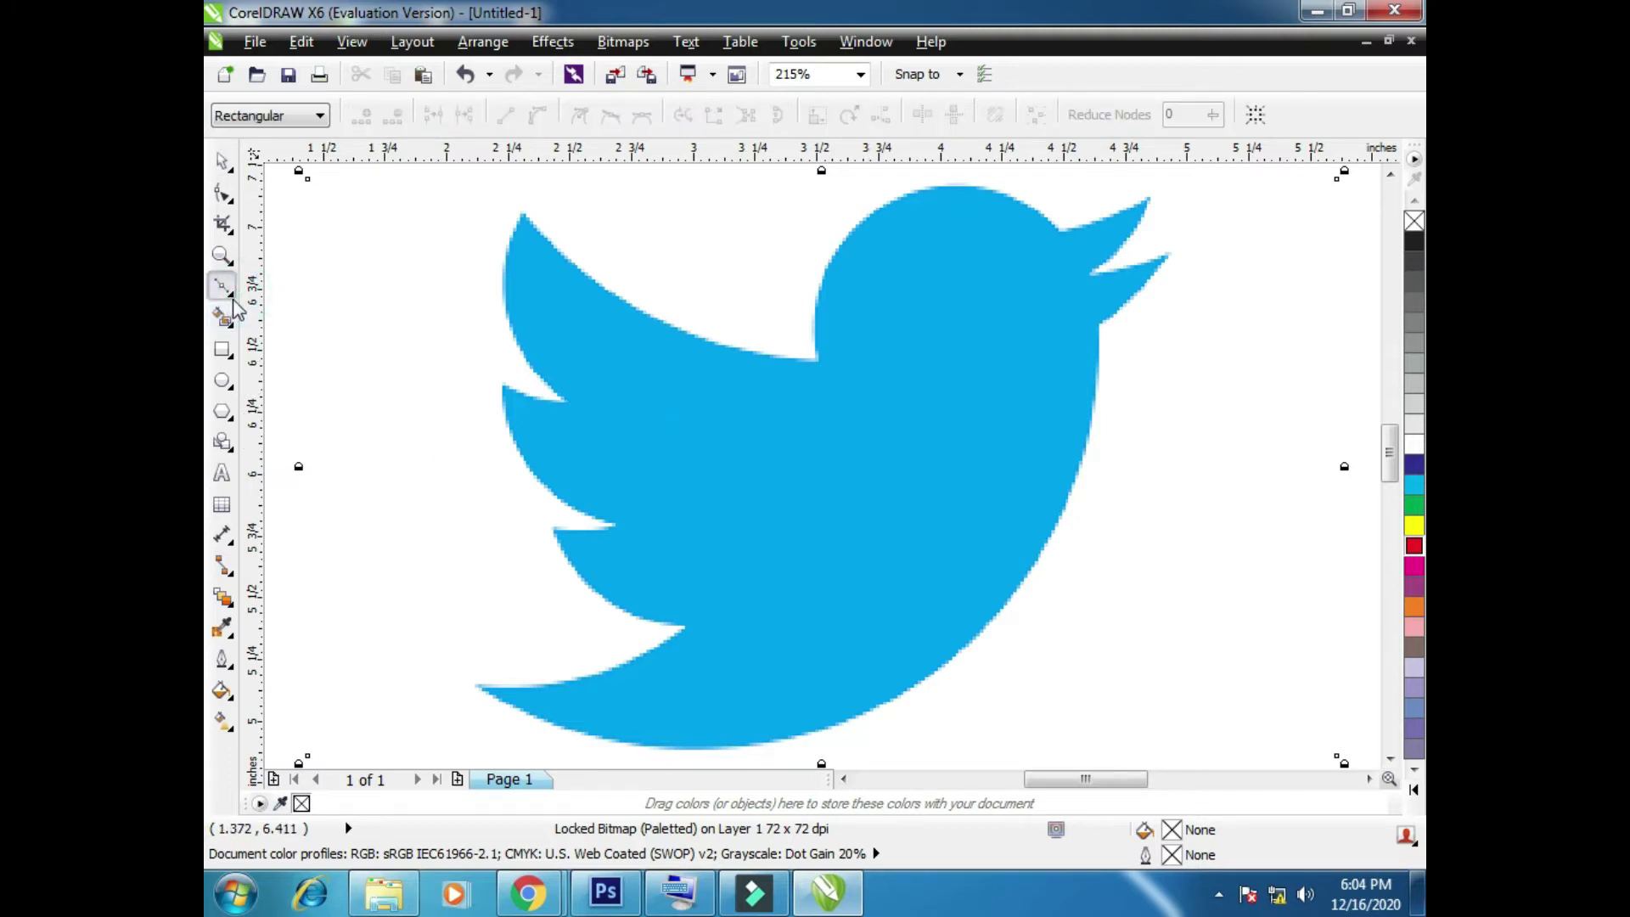
{"action": "left_click", "coordinate": [228, 291]}
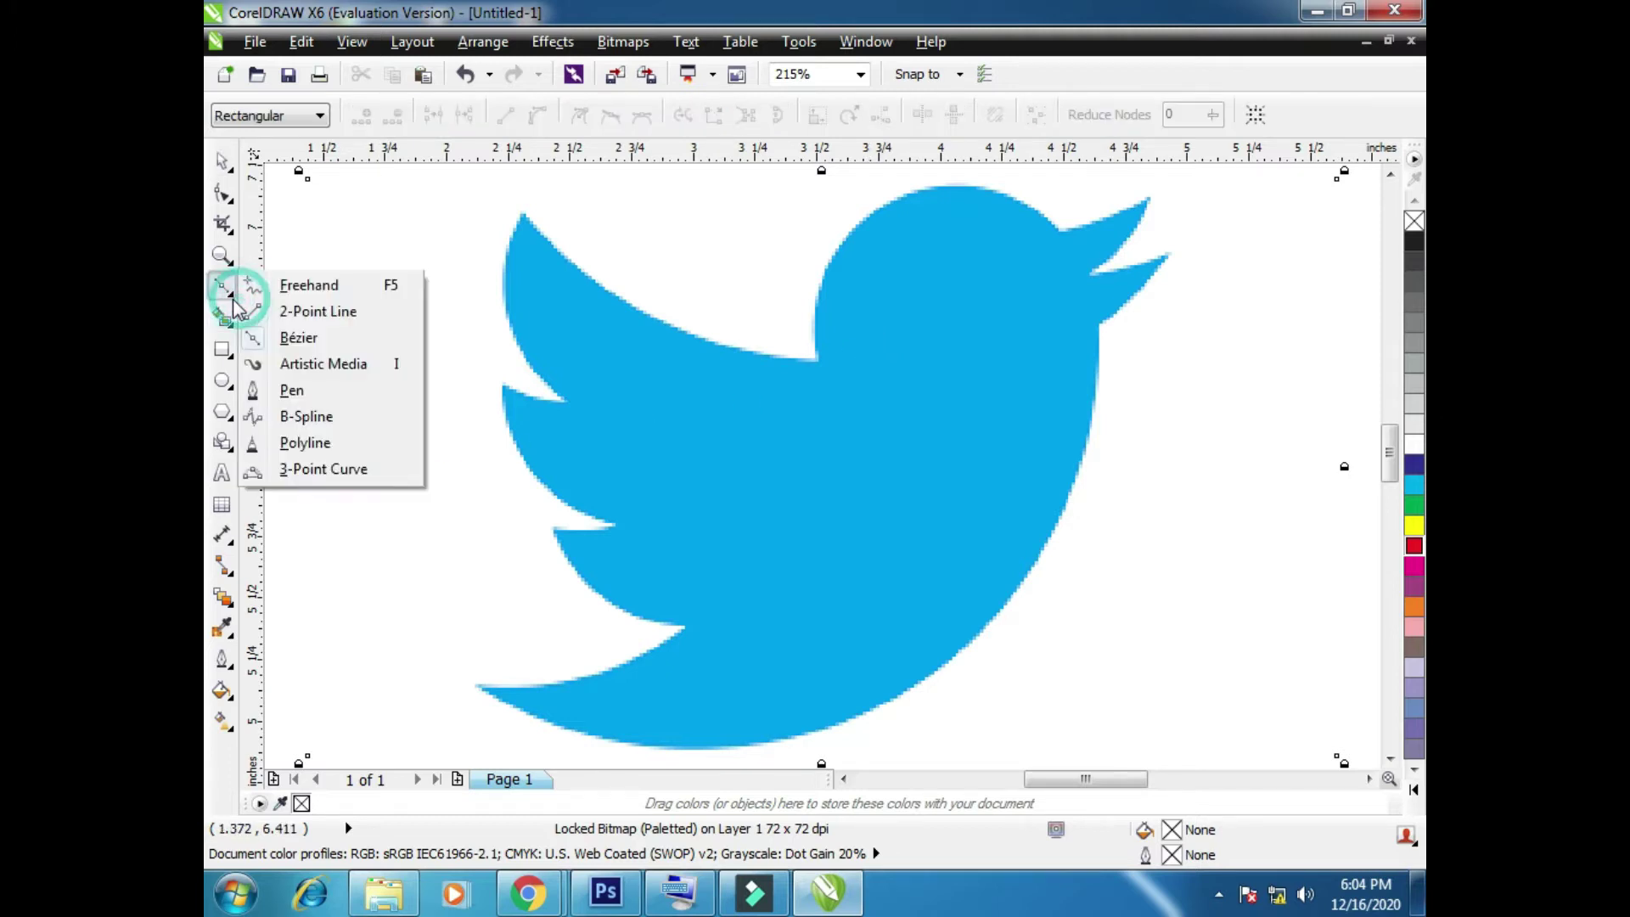
{"action": "left_click", "coordinate": [296, 390]}
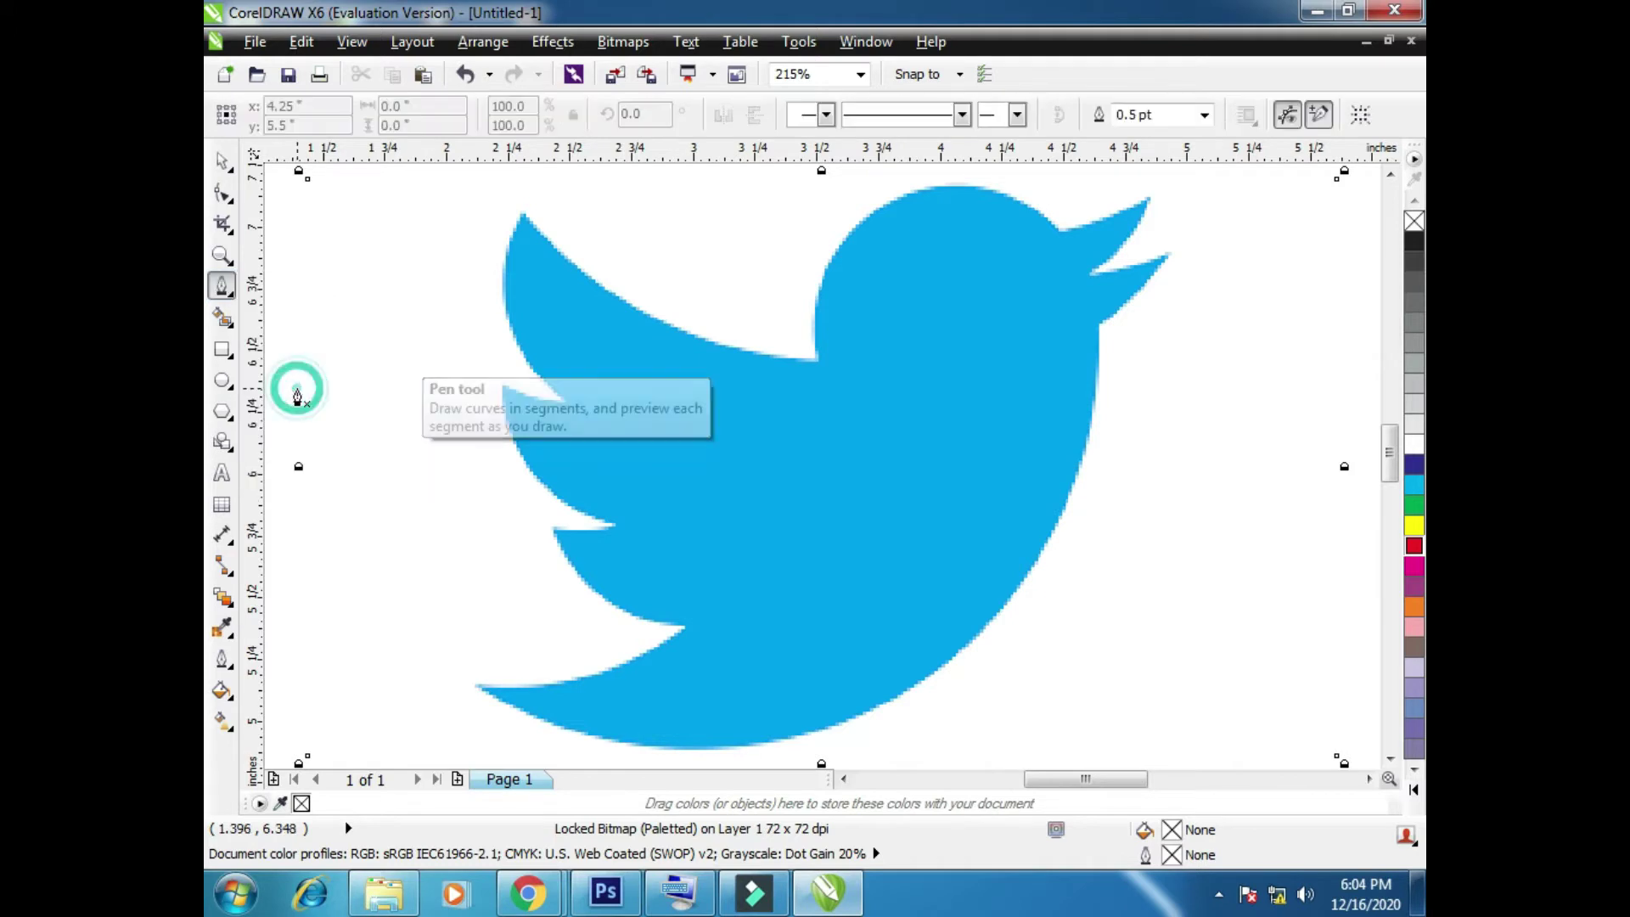
{"action": "left_click", "coordinate": [1147, 200]}
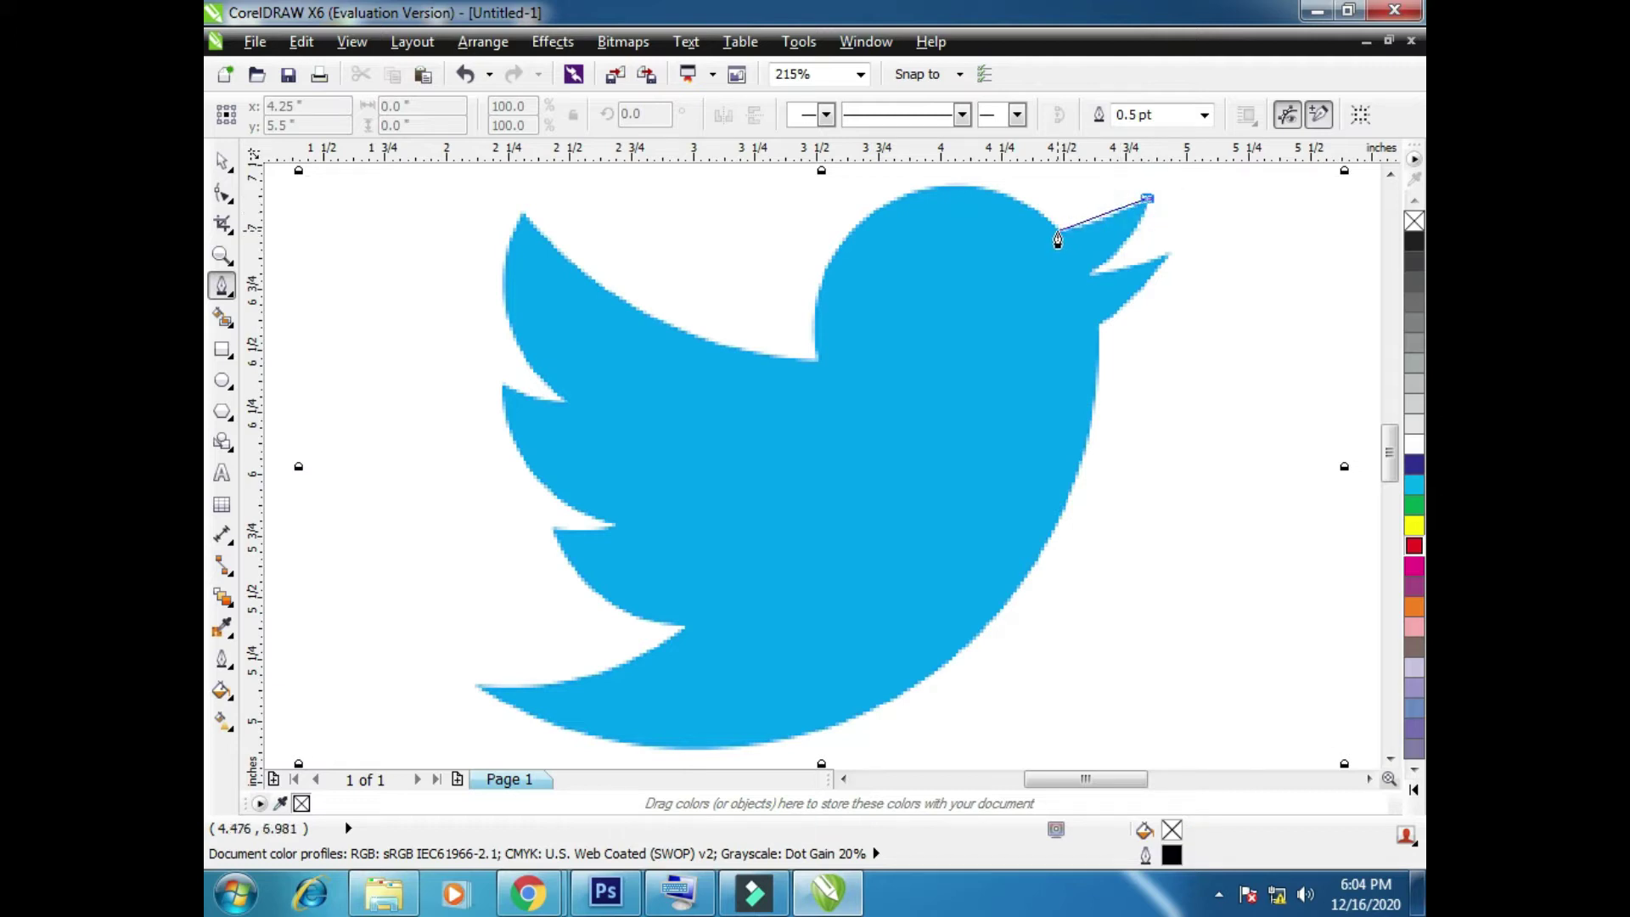
{"action": "left_click", "coordinate": [1060, 231]}
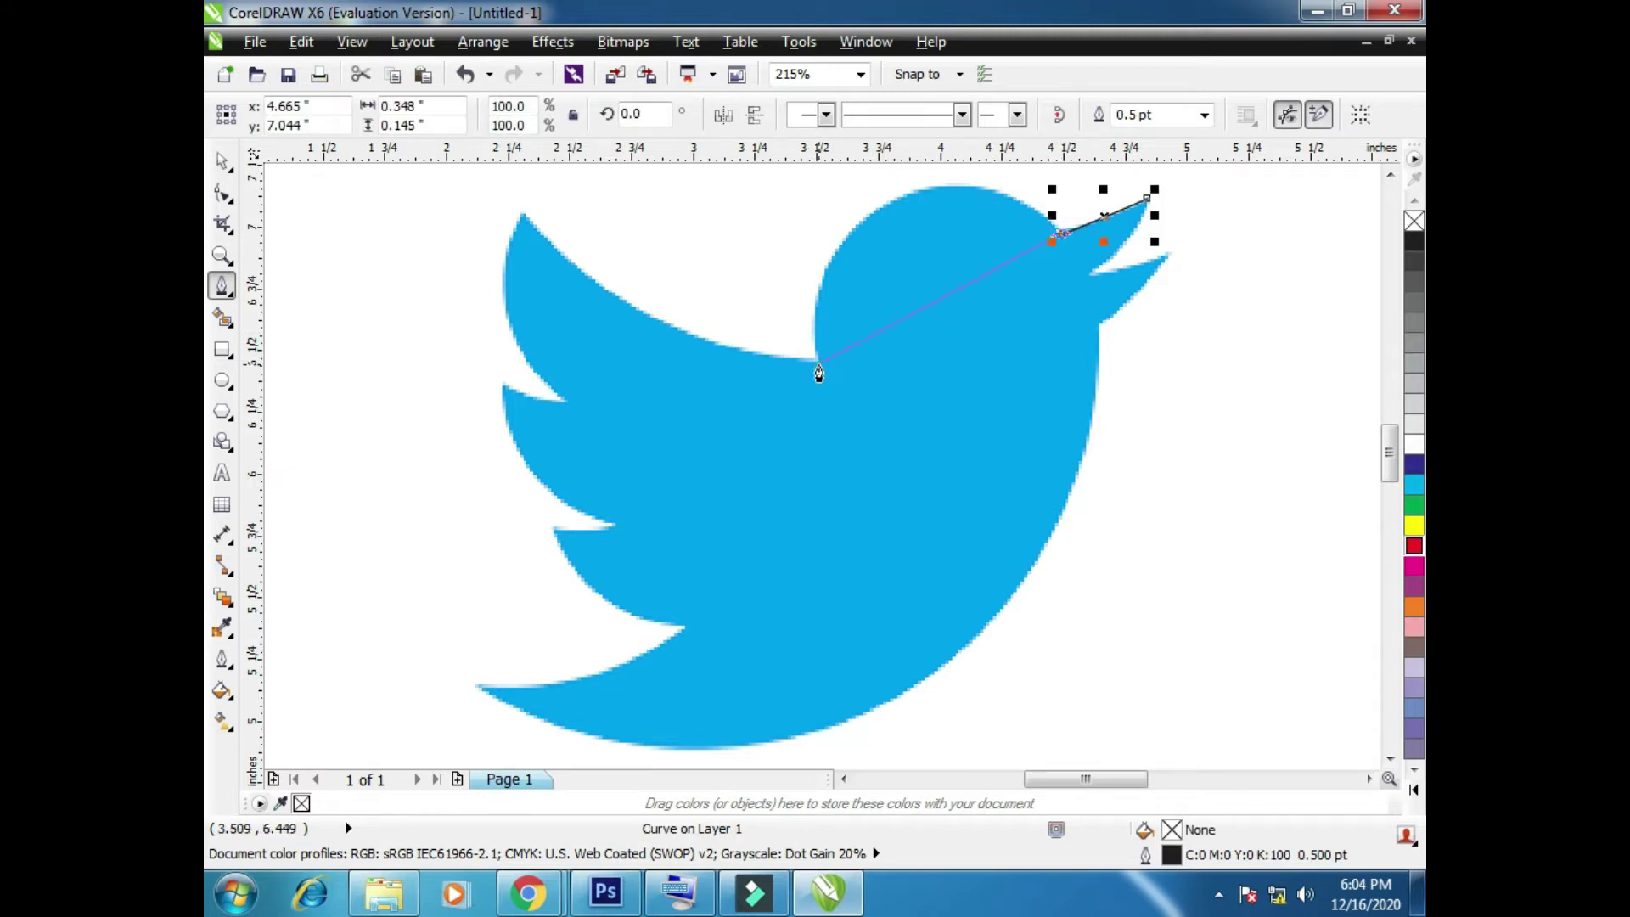
{"action": "left_click_drag", "start_coordinate": [819, 365], "coordinate": [761, 656]}
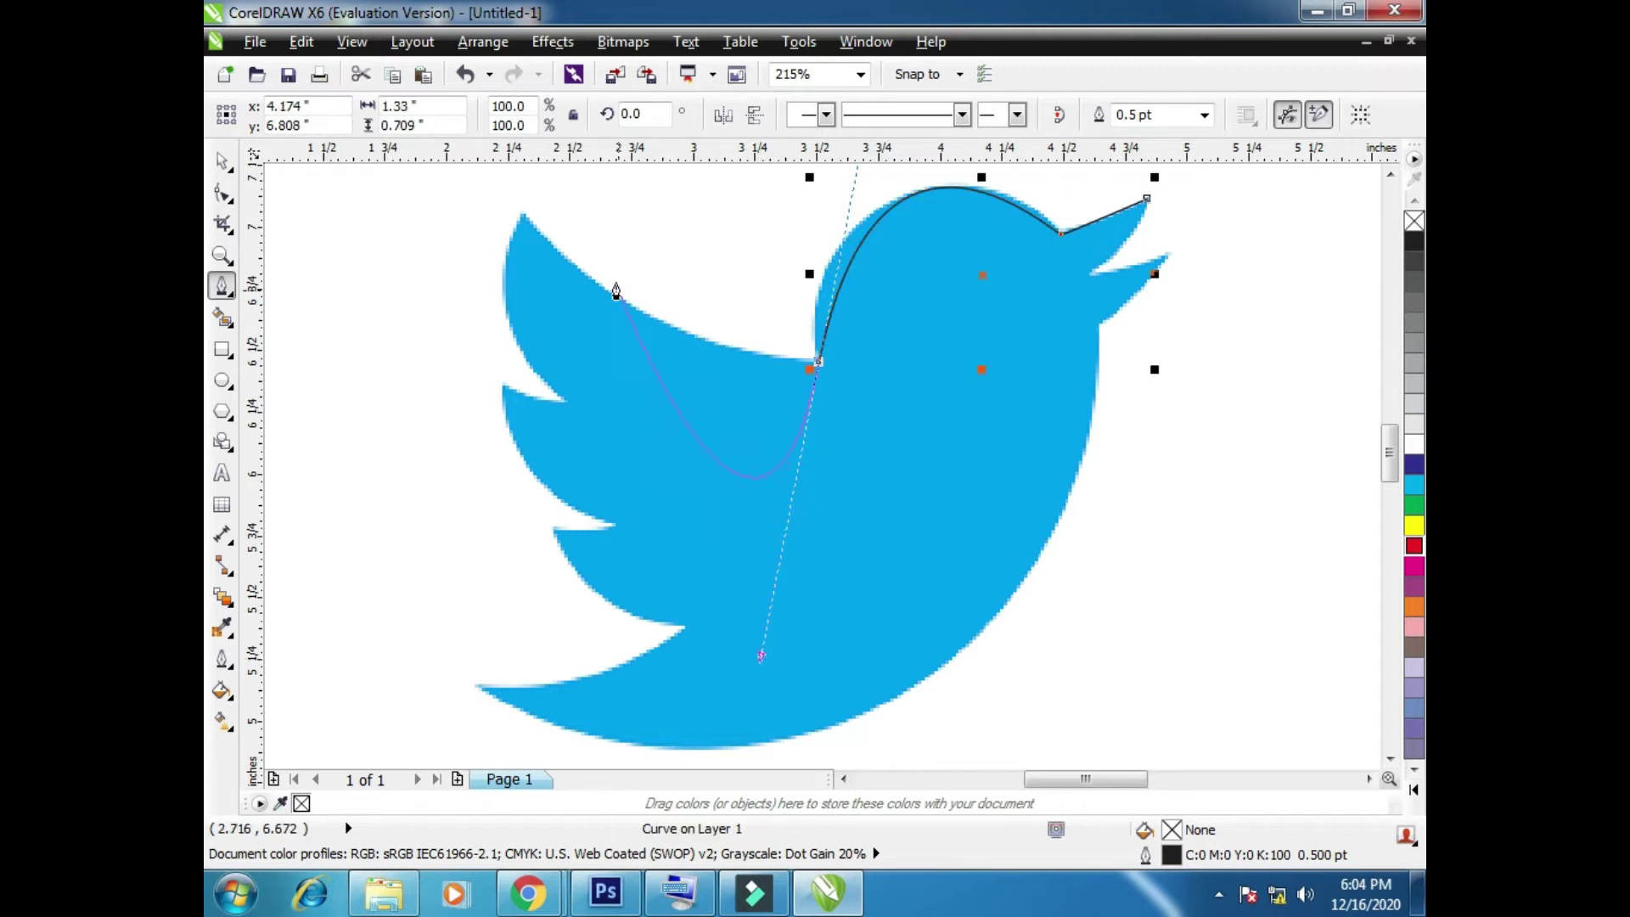
{"action": "left_click", "coordinate": [523, 216]}
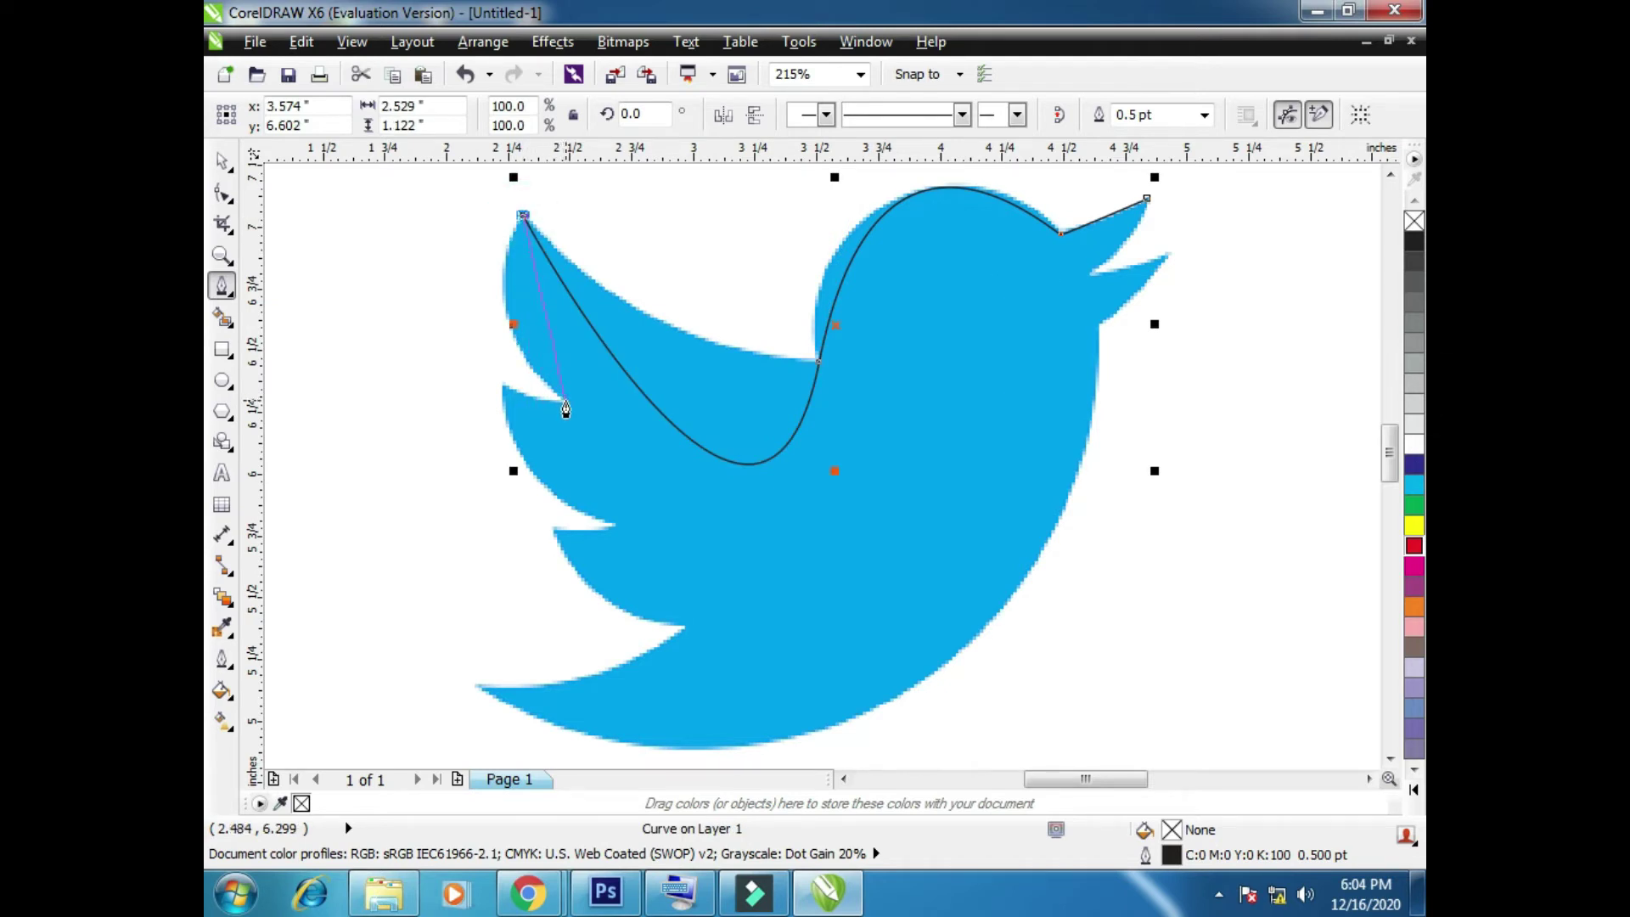
Continue the pen outline down the wing's notches and feather tips to the tail tip, curving the segments along the feathers
{"action": "left_click_drag", "start_coordinate": [565, 400], "coordinate": [670, 485]}
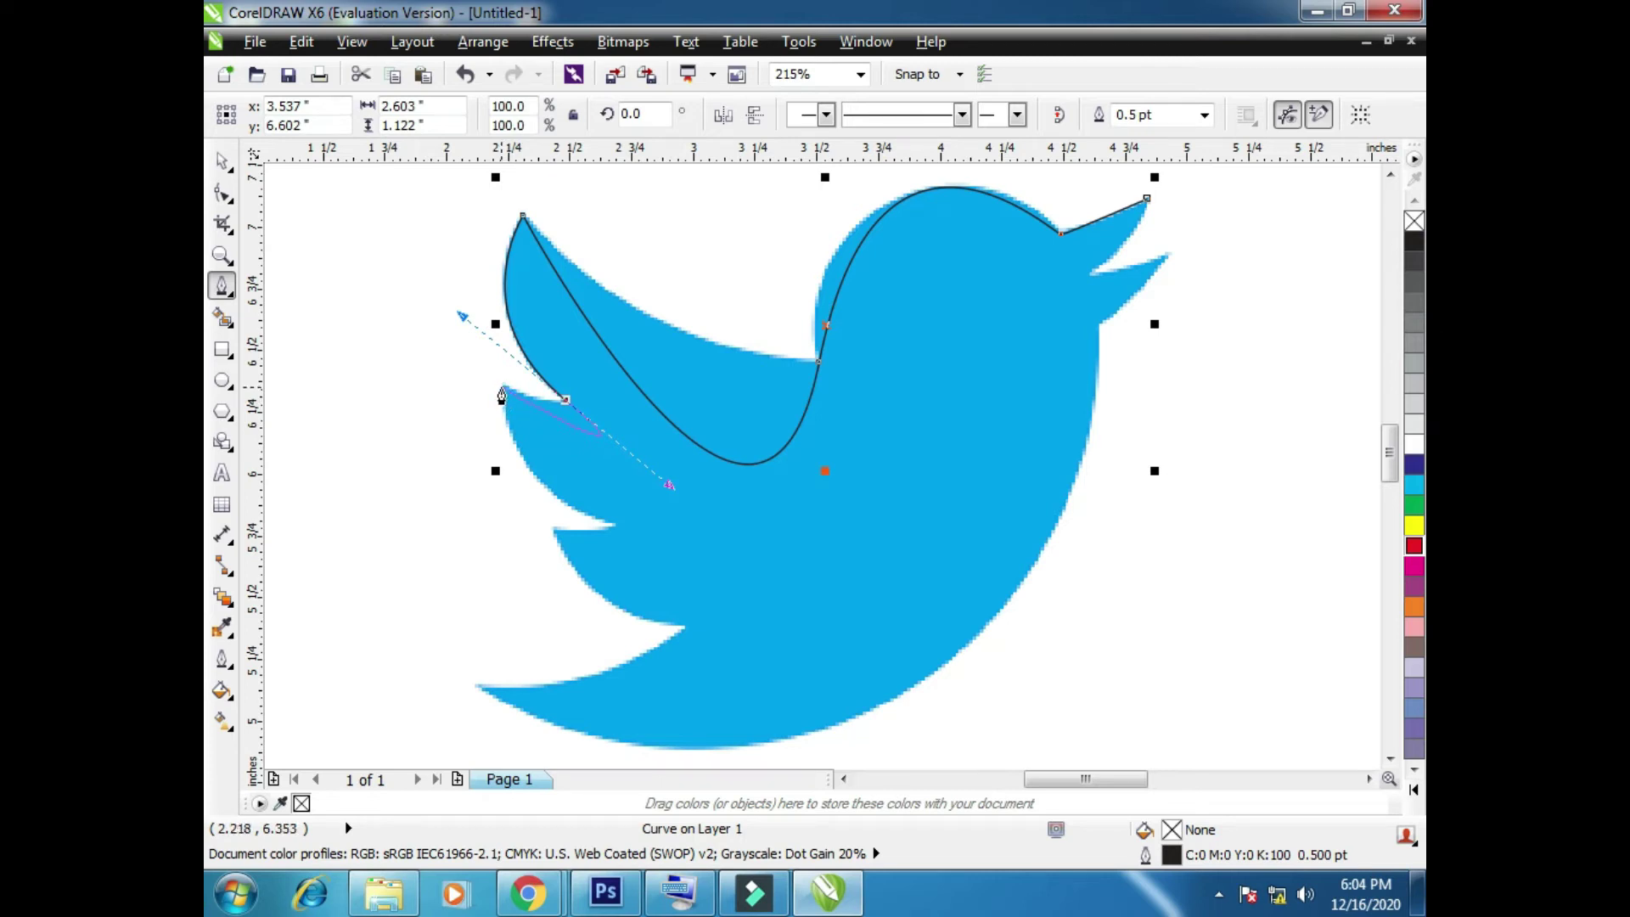
{"action": "left_click", "coordinate": [503, 389]}
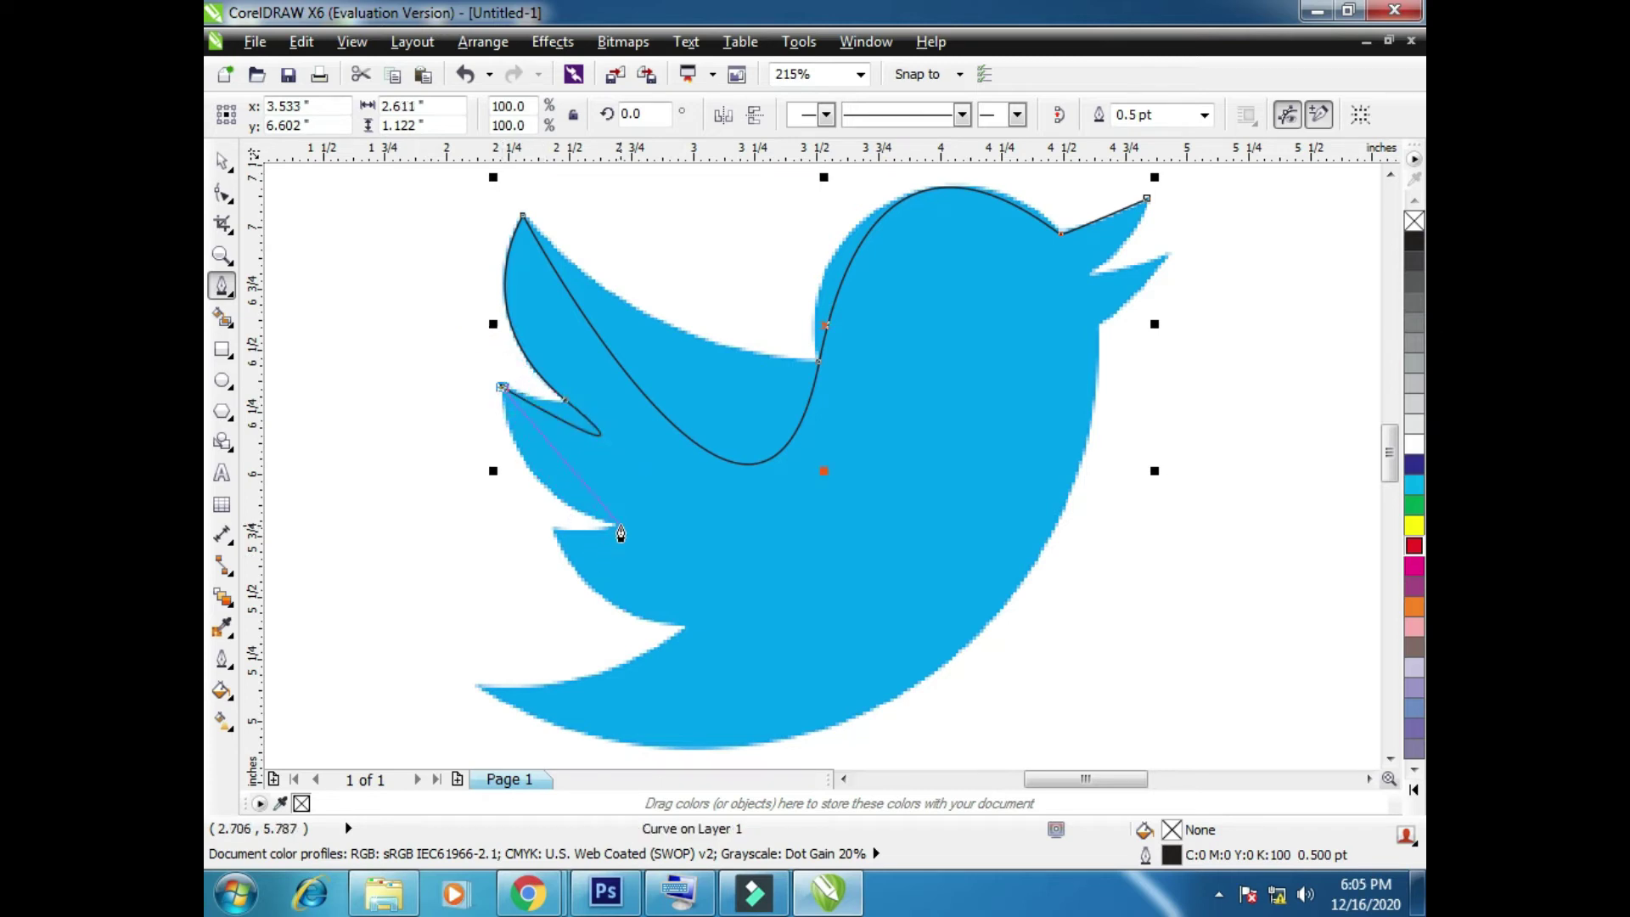
{"action": "left_click_drag", "start_coordinate": [615, 524], "coordinate": [726, 562]}
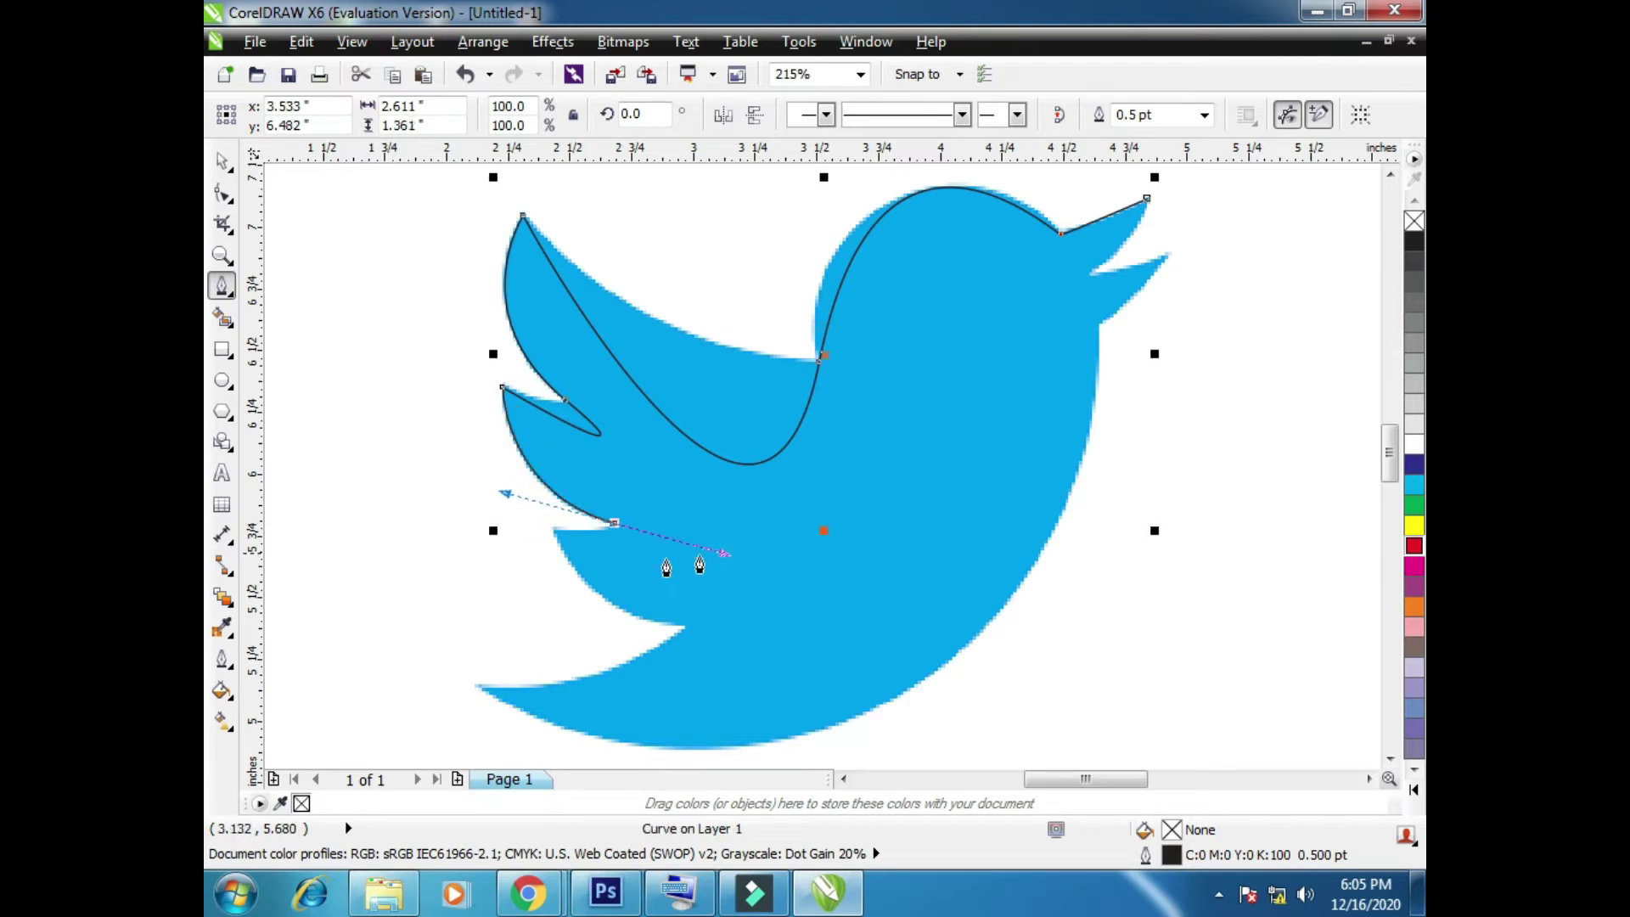
{"action": "left_click", "coordinate": [555, 533]}
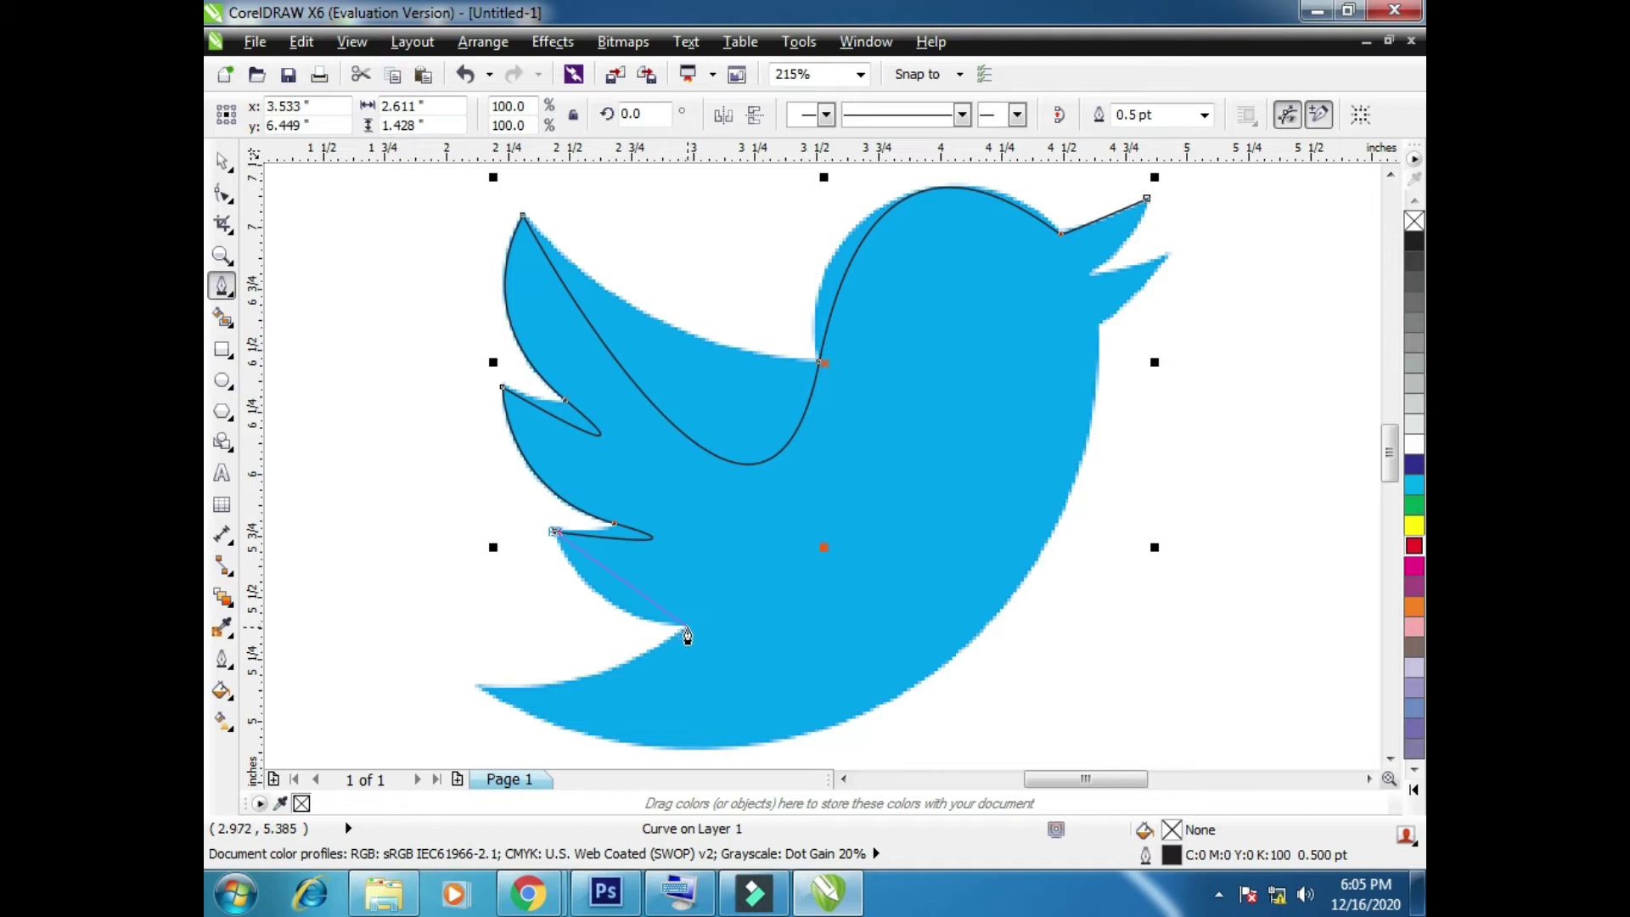
{"action": "left_click_drag", "start_coordinate": [682, 627], "coordinate": [790, 635]}
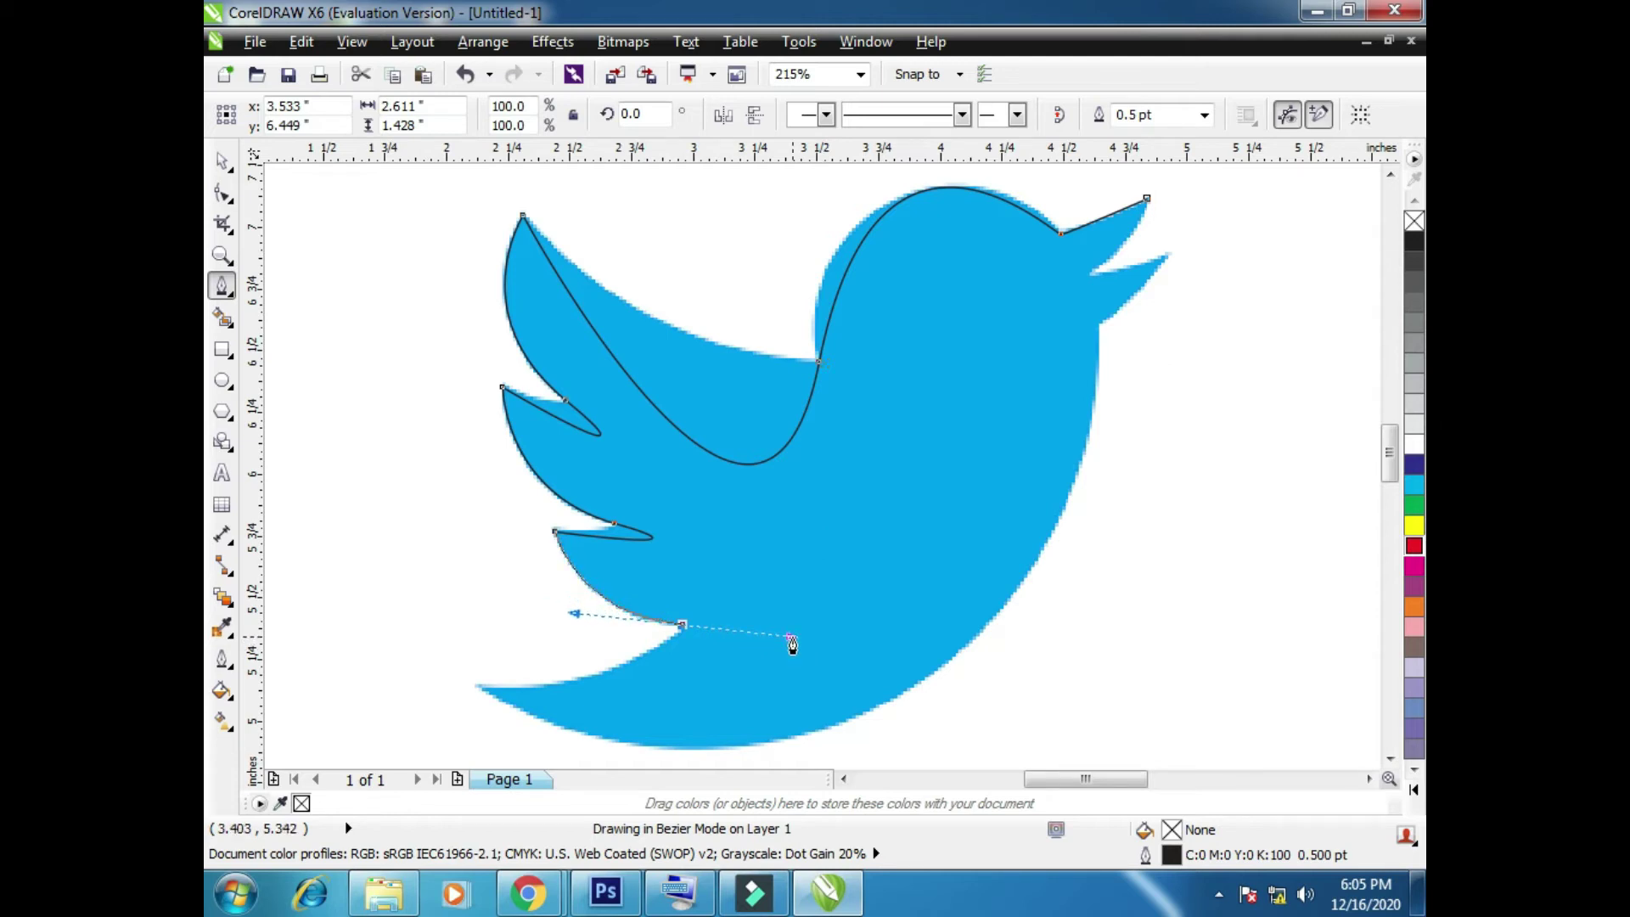
{"action": "left_click", "coordinate": [481, 689]}
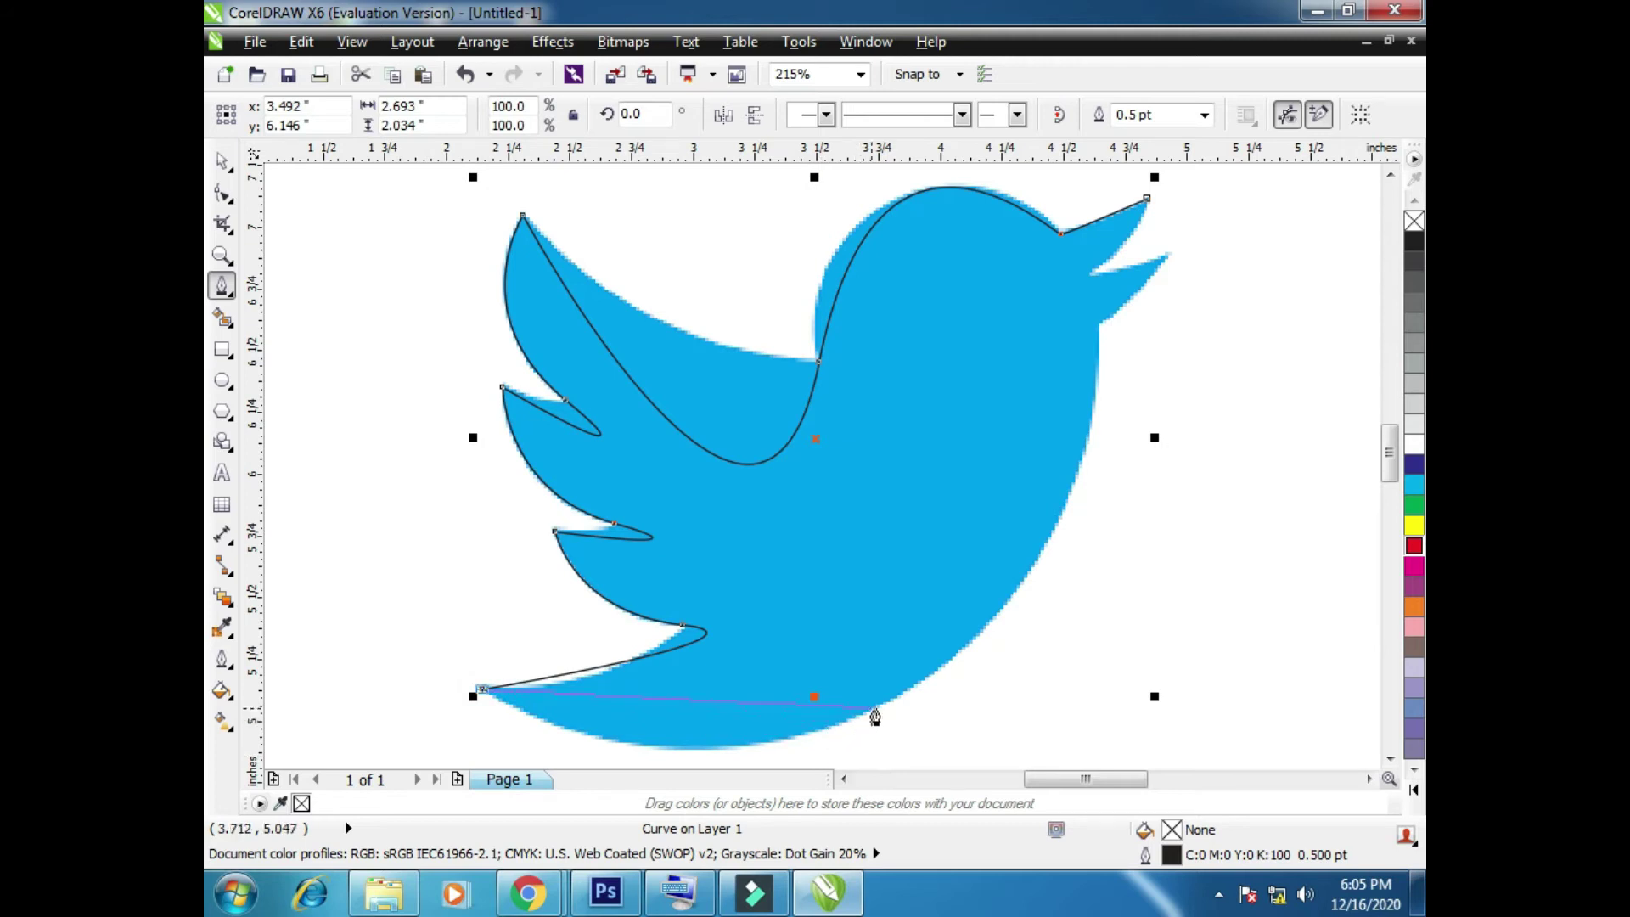
Trace the bird's belly, breast and lower beak, and close the outline at the upper beak tip
{"action": "left_click_drag", "start_coordinate": [880, 707], "coordinate": [1092, 608]}
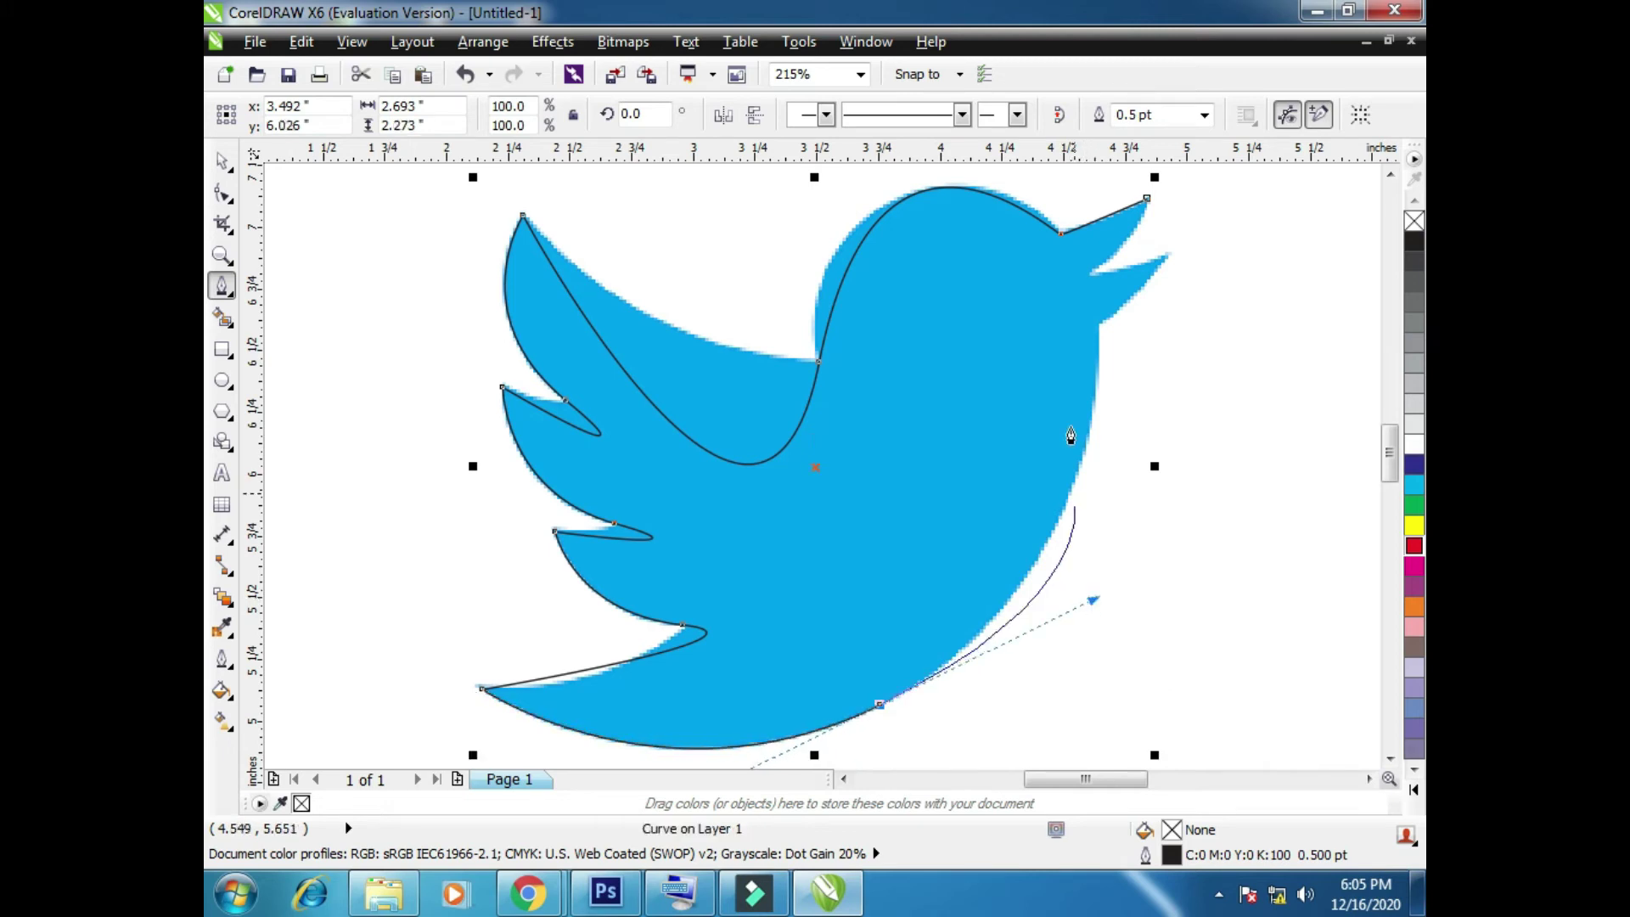
{"action": "left_click", "coordinate": [1096, 325]}
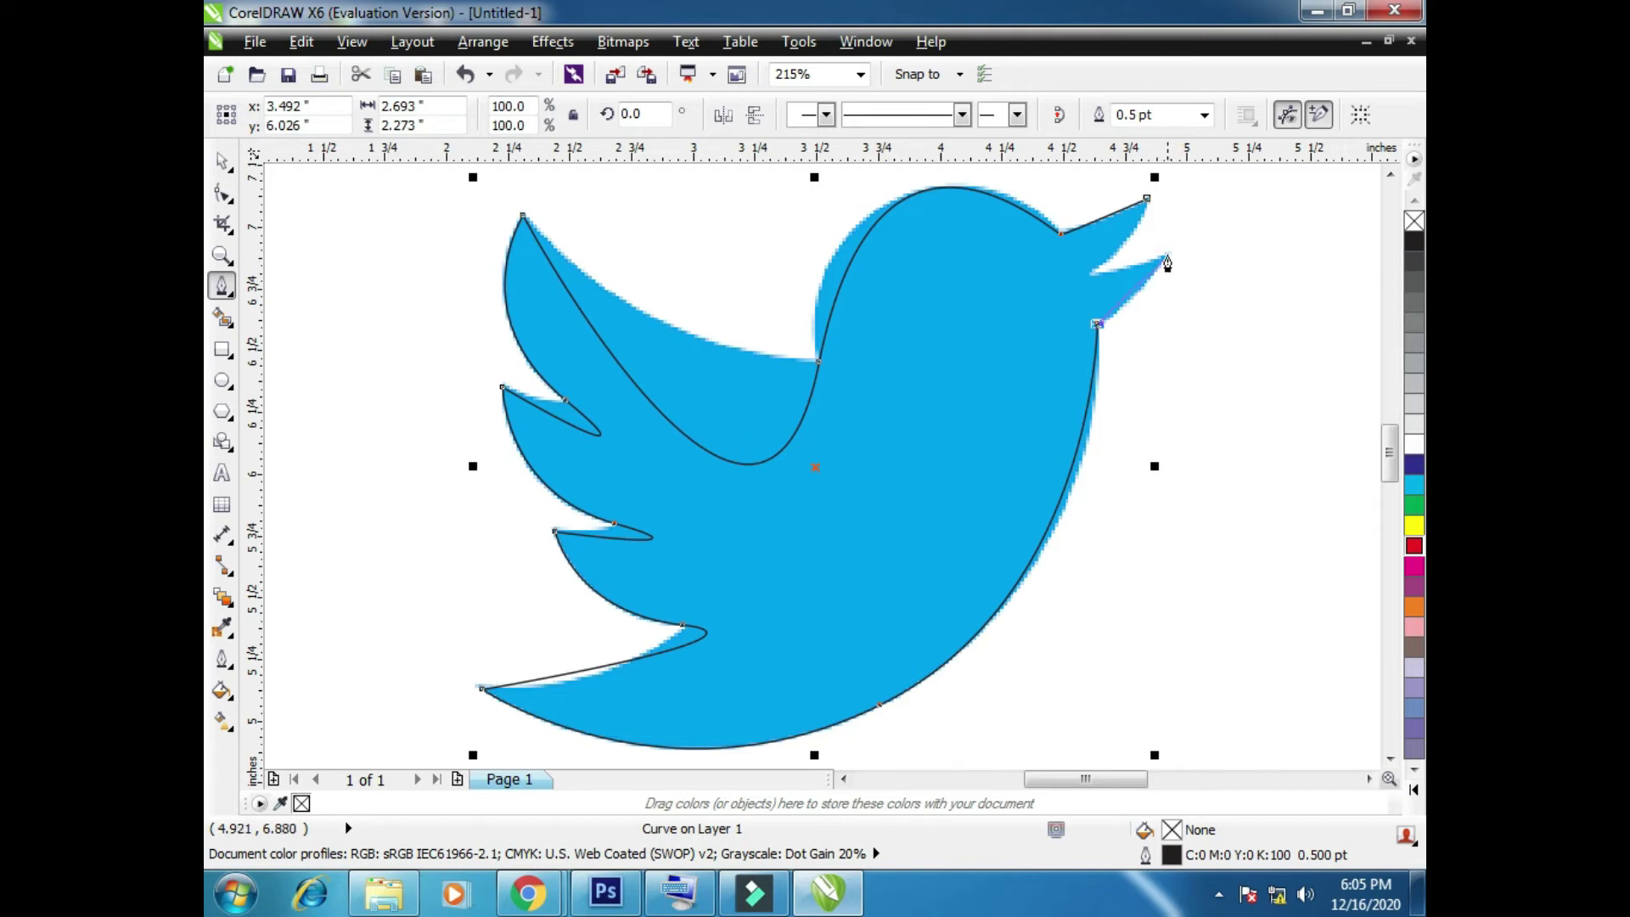
{"action": "left_click_drag", "start_coordinate": [1166, 259], "coordinate": [1217, 199]}
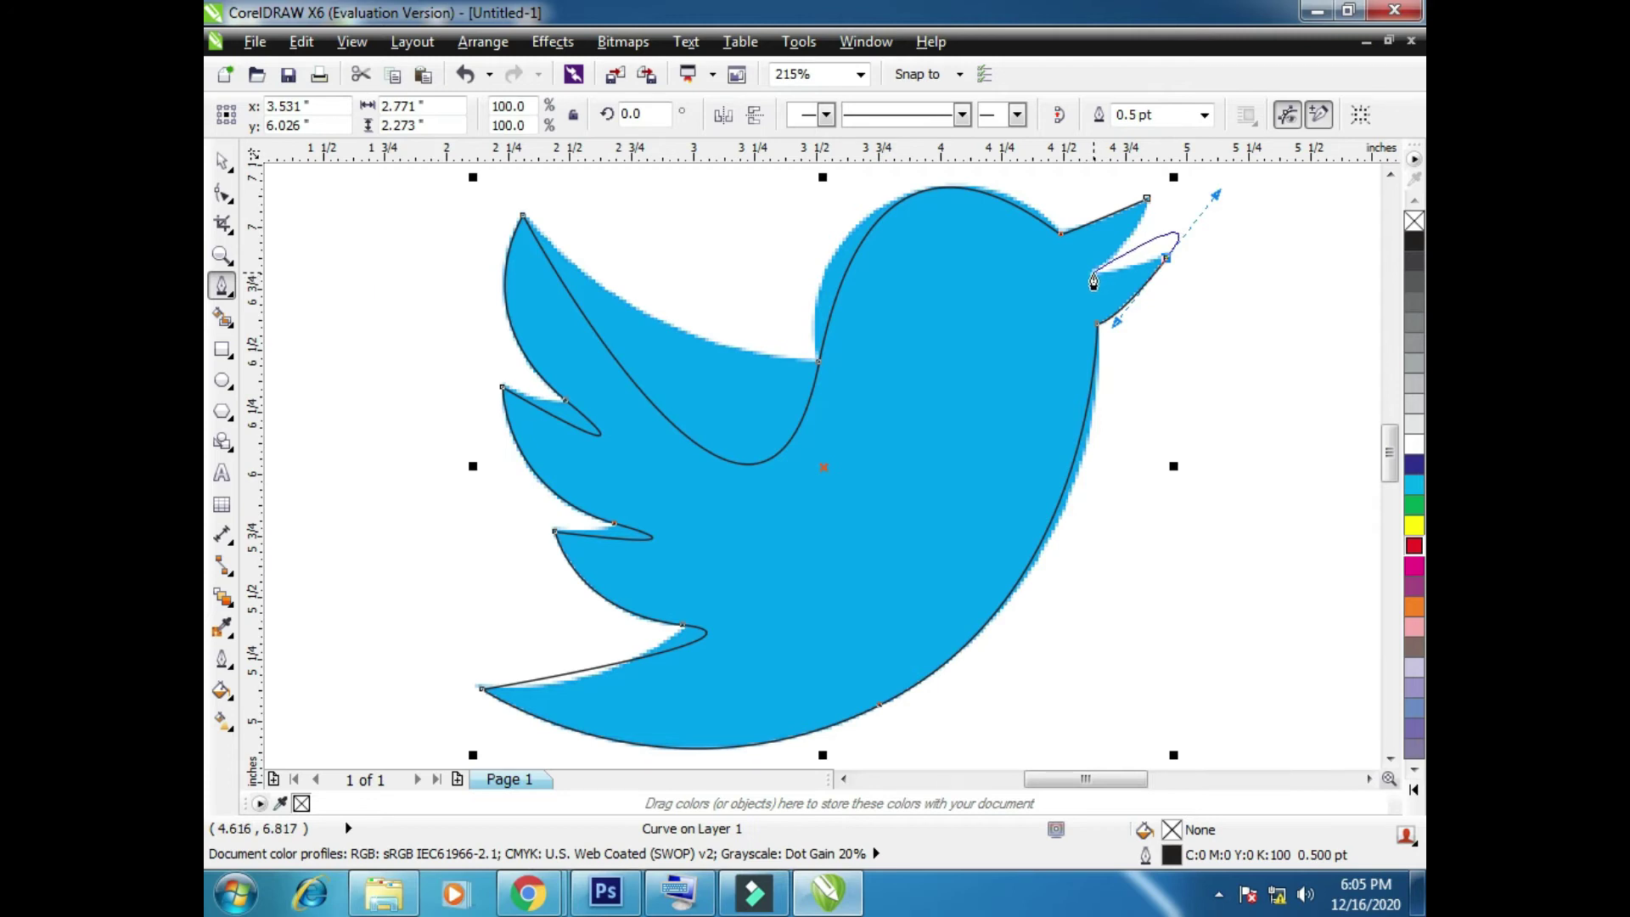
{"action": "left_click", "coordinate": [1092, 274]}
{"action": "mouse_move", "coordinate": [1147, 200]}
{"action": "left_mouse_down"}
{"action": "mouse_move", "coordinate": [1163, 219]}
{"action": "mouse_move", "coordinate": [1132, 255]}
{"action": "left_mouse_up"}
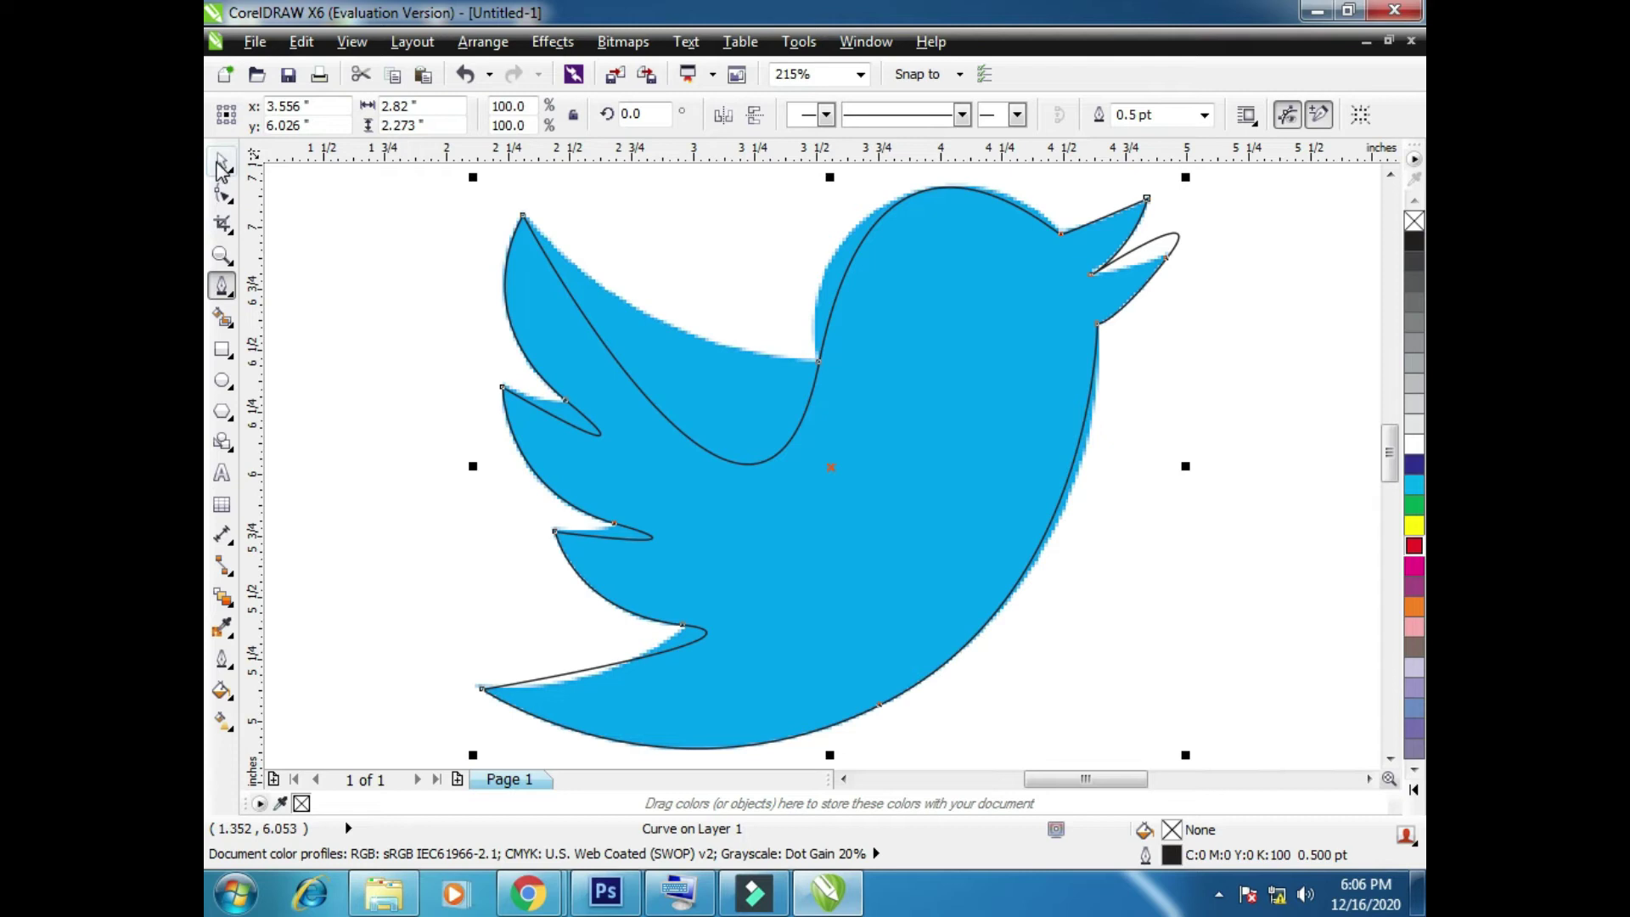
With the Shape tool, make the node at the upper beak's base a cusp and pull its head-side handle upward
{"action": "left_click", "coordinate": [222, 193]}
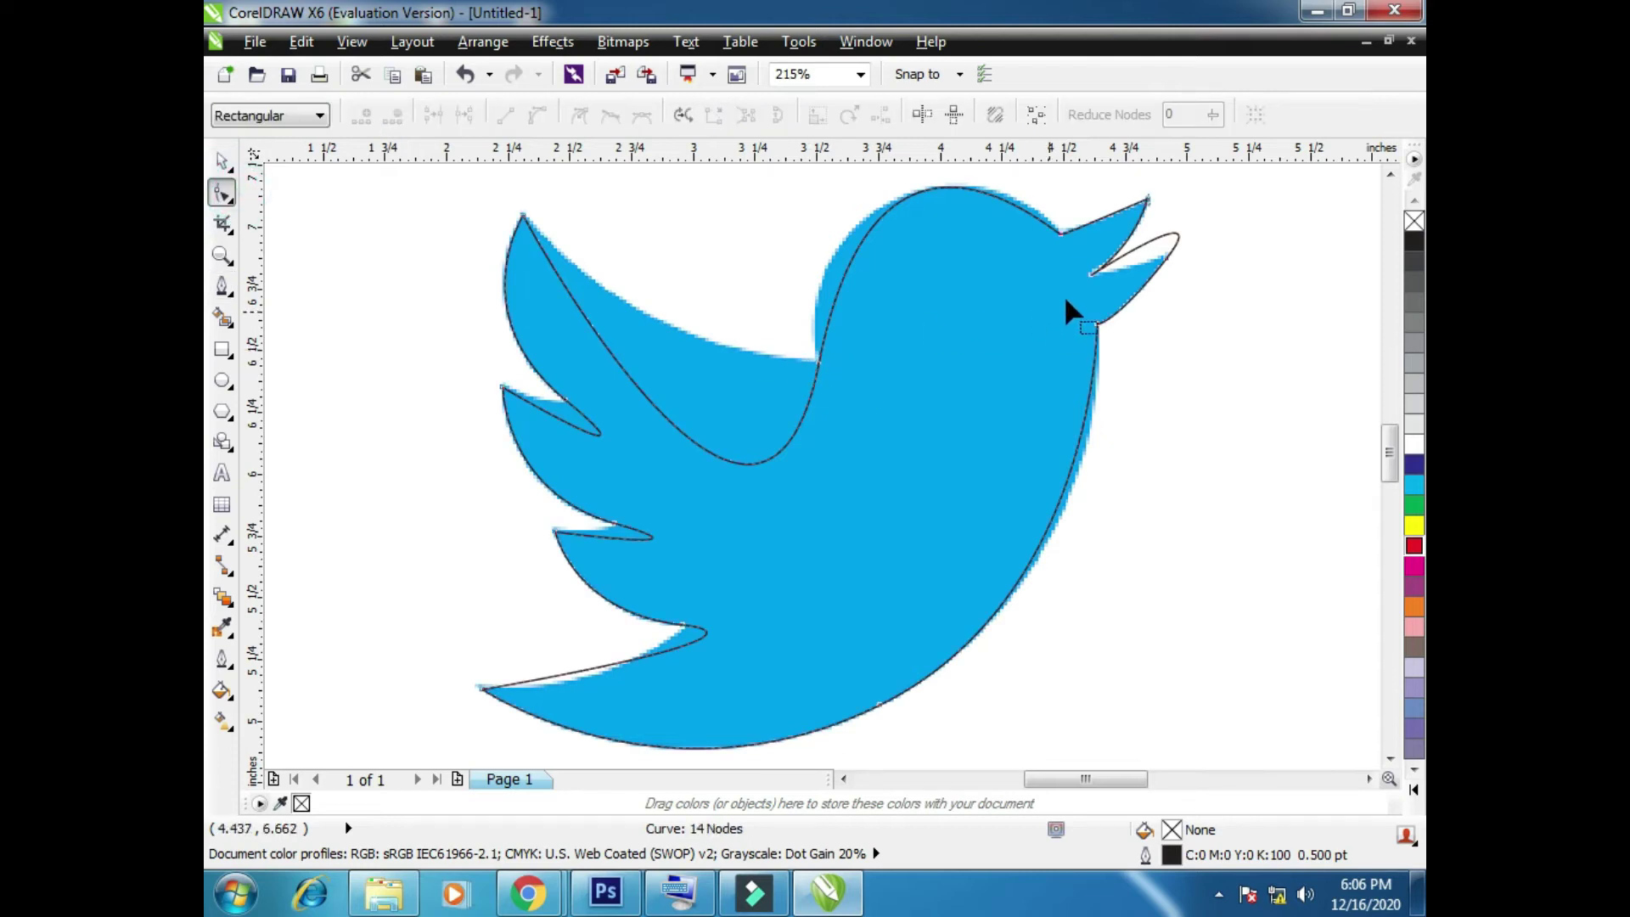
{"action": "left_click", "coordinate": [1038, 206]}
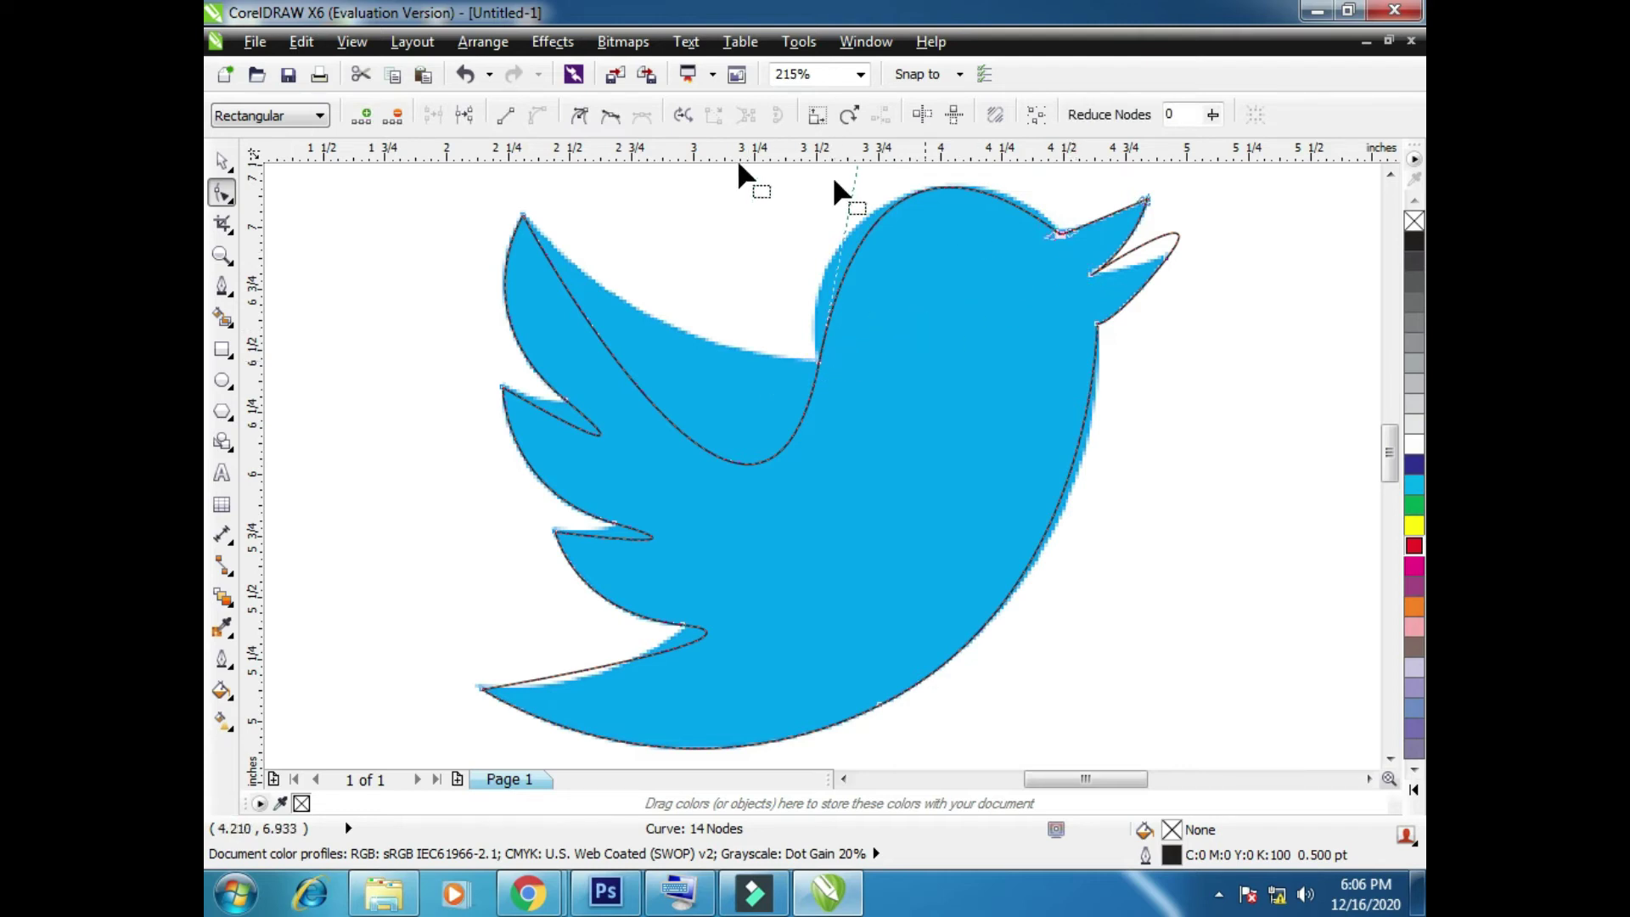
{"action": "left_click", "coordinate": [581, 123]}
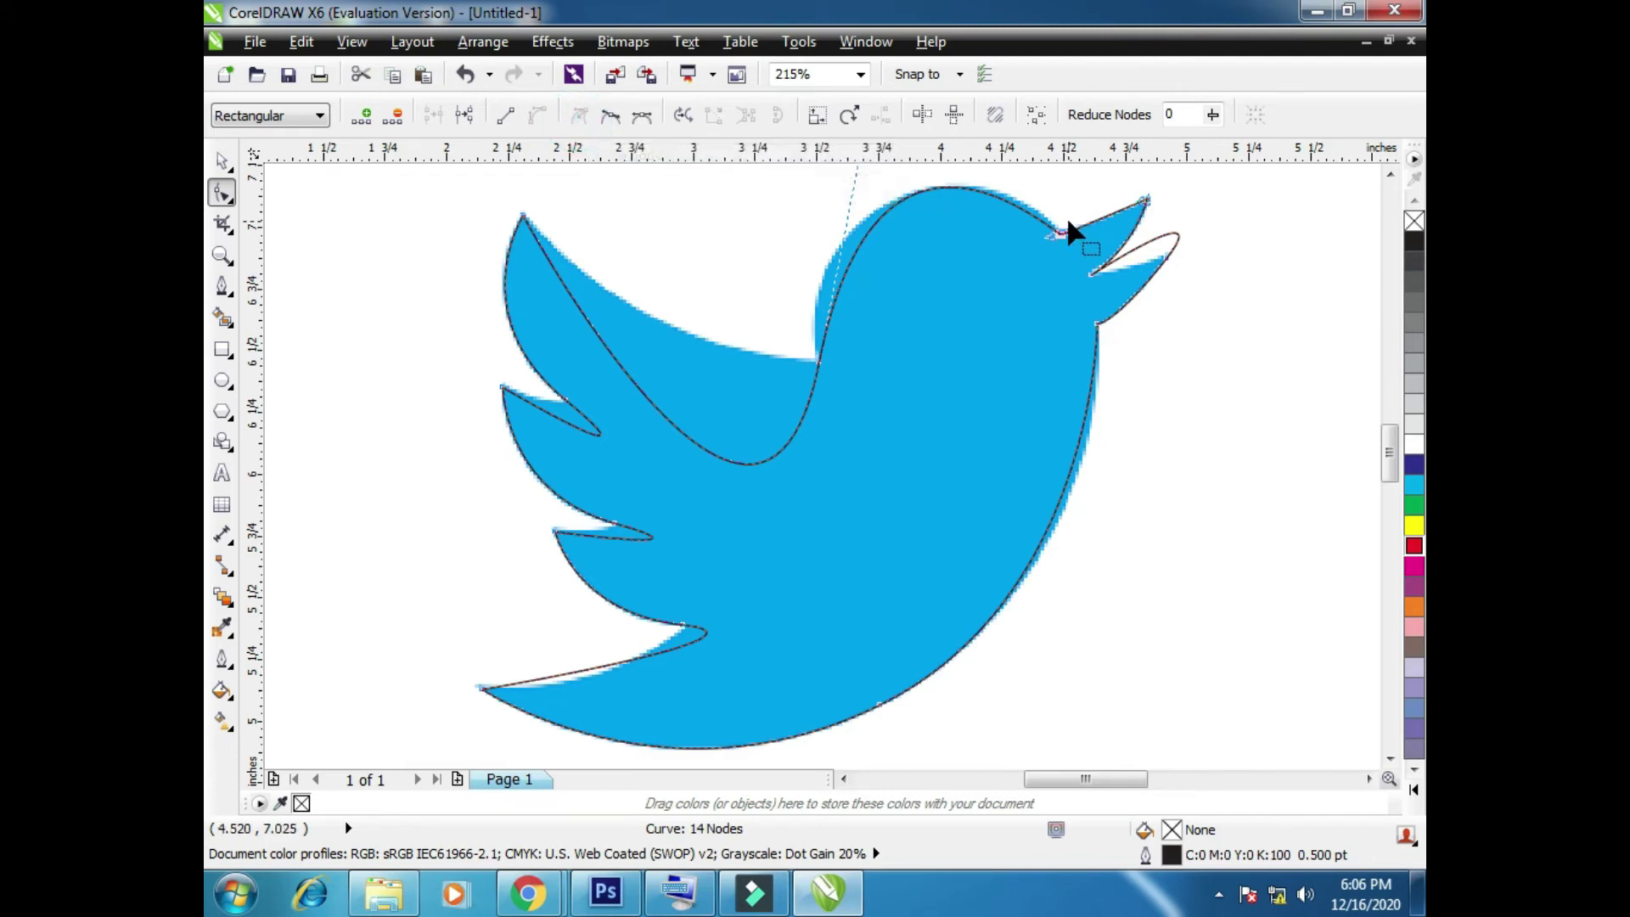
{"action": "mouse_move", "coordinate": [1046, 237]}
{"action": "left_mouse_down"}
{"action": "mouse_move", "coordinate": [1026, 224]}
{"action": "mouse_move", "coordinate": [1043, 218]}
{"action": "left_mouse_up"}
{"action": "left_click", "coordinate": [769, 339]}
{"action": "scroll", "coordinate": [888, 304], "scroll_direction": "down", "scroll_amount": 2}
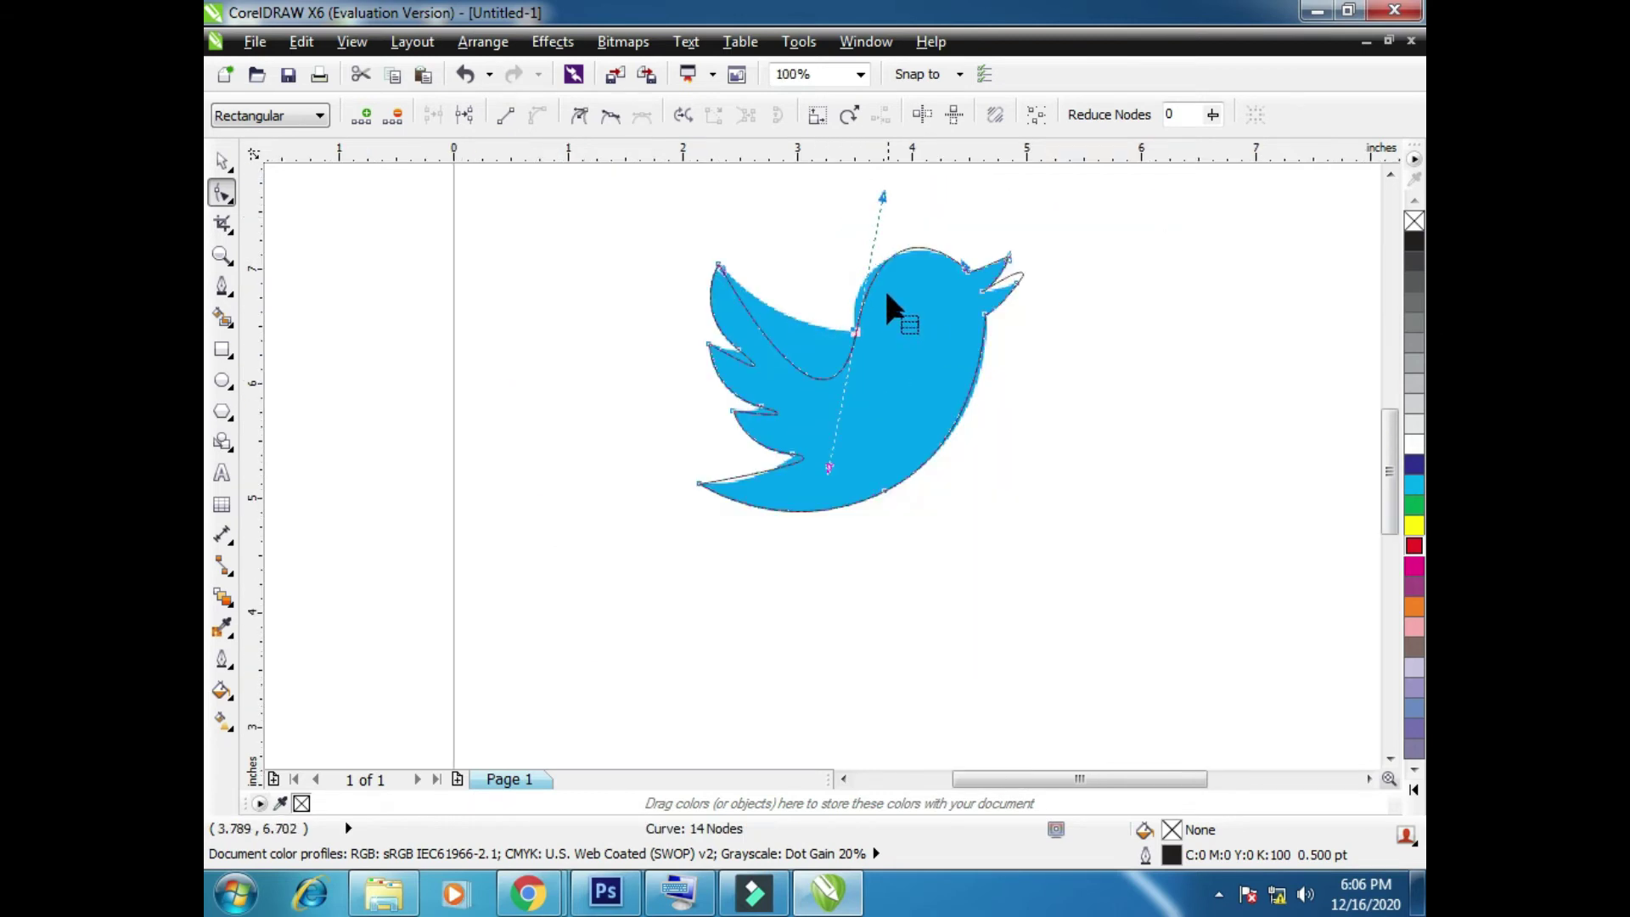
{"action": "left_click", "coordinate": [882, 201]}
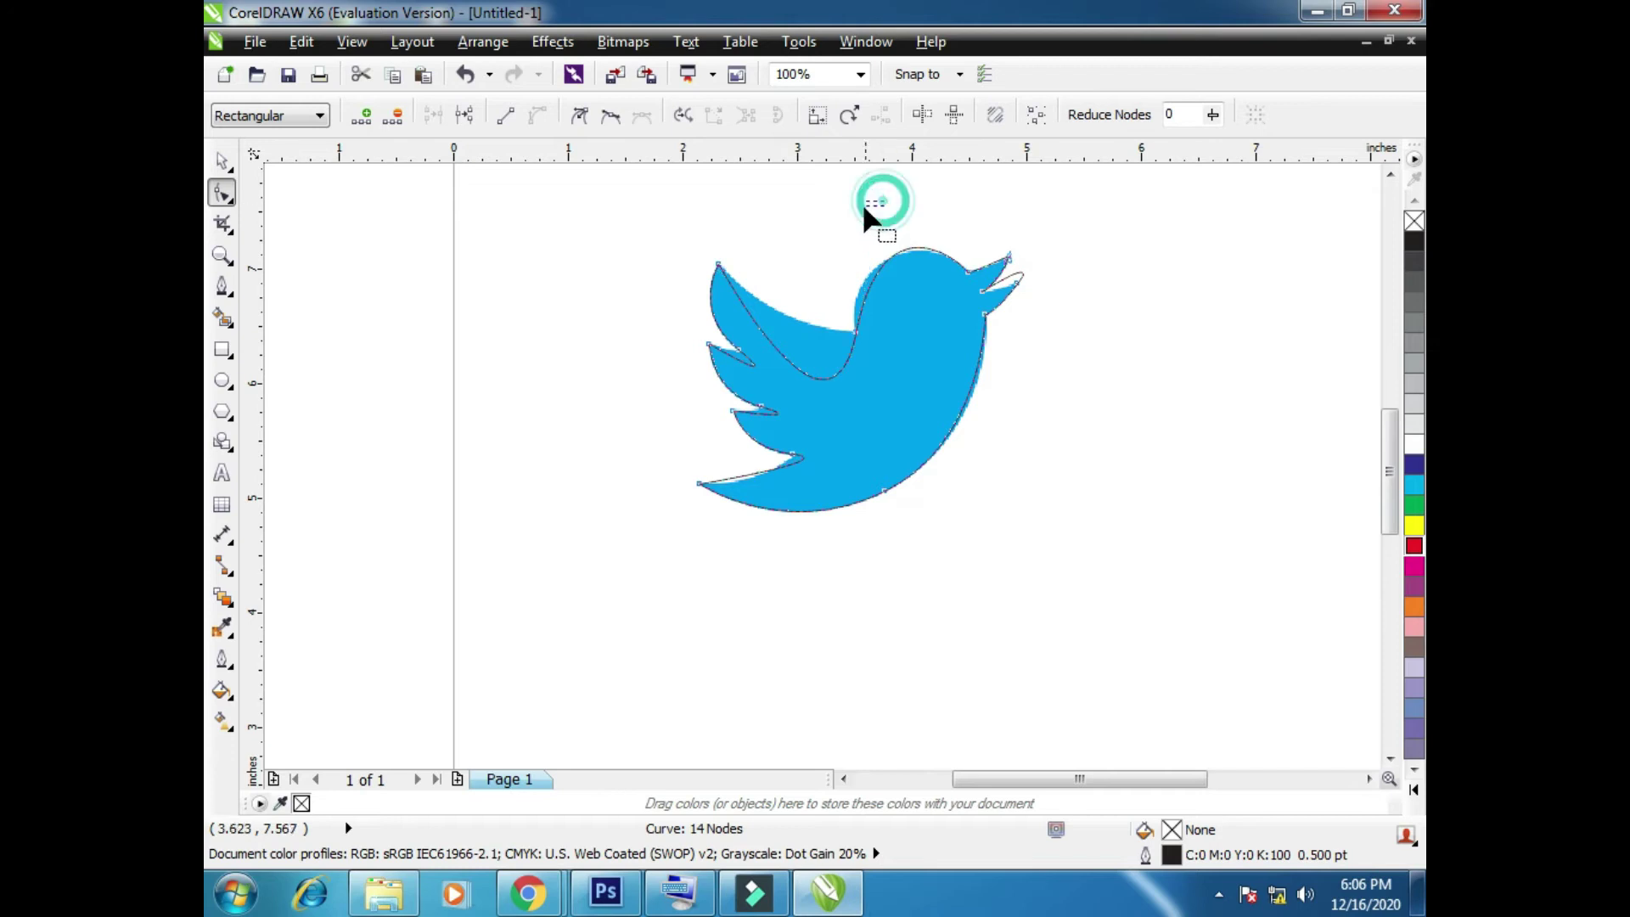
{"action": "left_click_drag", "start_coordinate": [850, 218], "coordinate": [850, 218]}
{"action": "left_click_drag", "start_coordinate": [877, 341], "coordinate": [876, 320]}
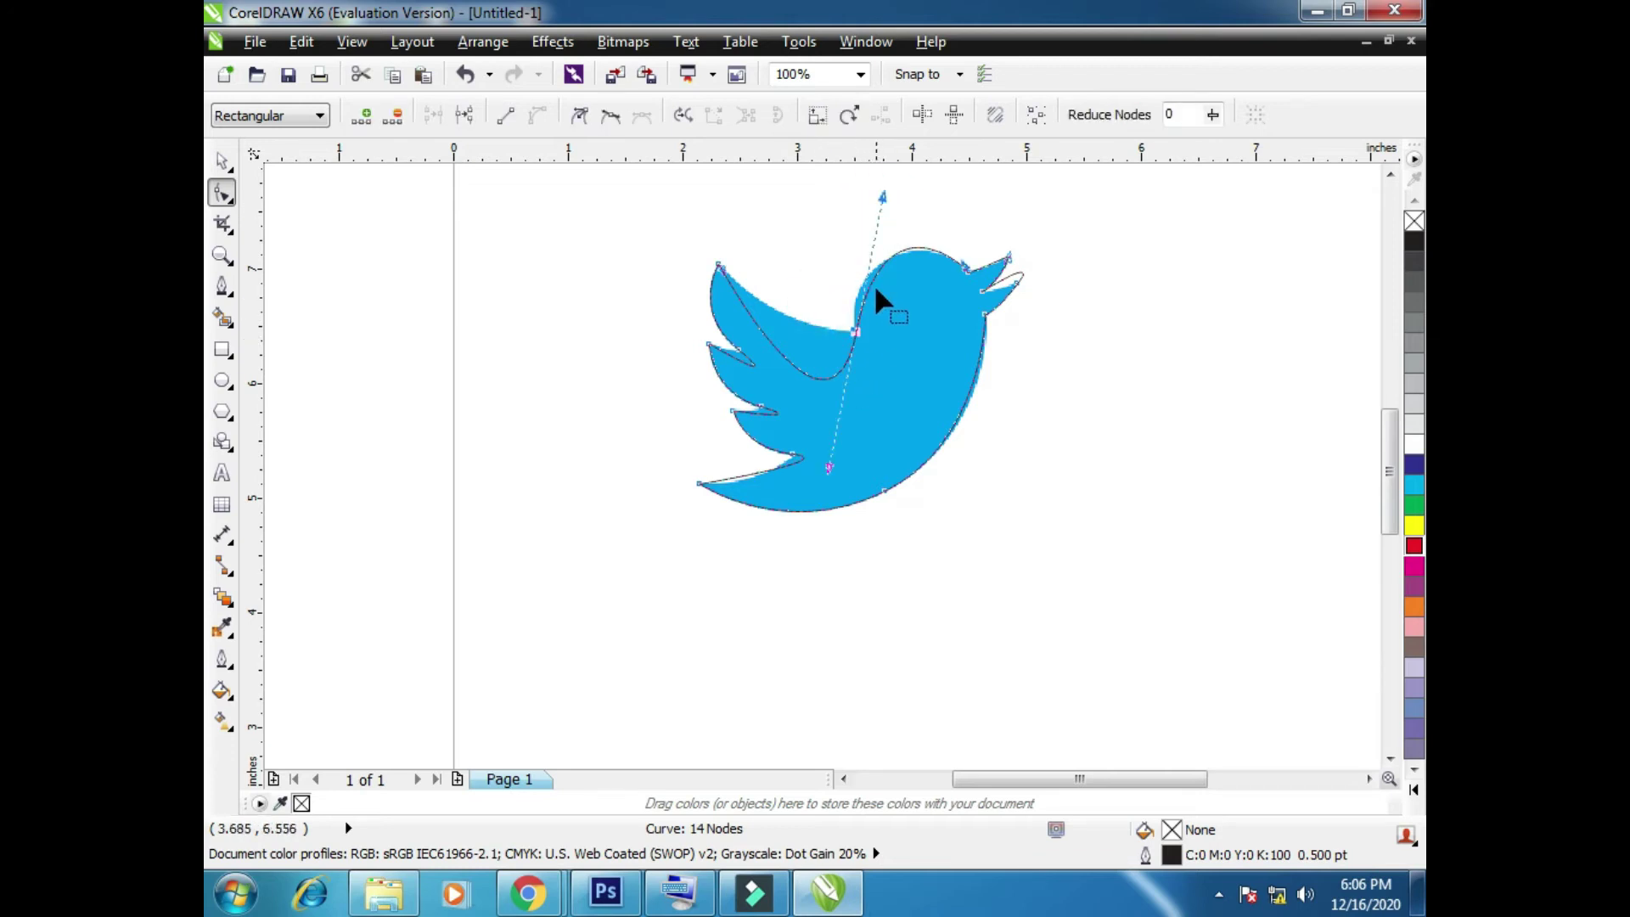
{"action": "mouse_move", "coordinate": [882, 199]}
{"action": "left_mouse_down"}
{"action": "mouse_move", "coordinate": [849, 200]}
{"action": "mouse_move", "coordinate": [881, 196]}
{"action": "left_mouse_up"}
{"action": "key", "text": "ctrl+z"}
Make the node between head and wing a cusp and adjust the curve handles to fit the head and the wing's upper edge
{"action": "left_click", "coordinate": [577, 114]}
{"action": "scroll", "coordinate": [883, 195], "scroll_direction": "up", "scroll_amount": 1}
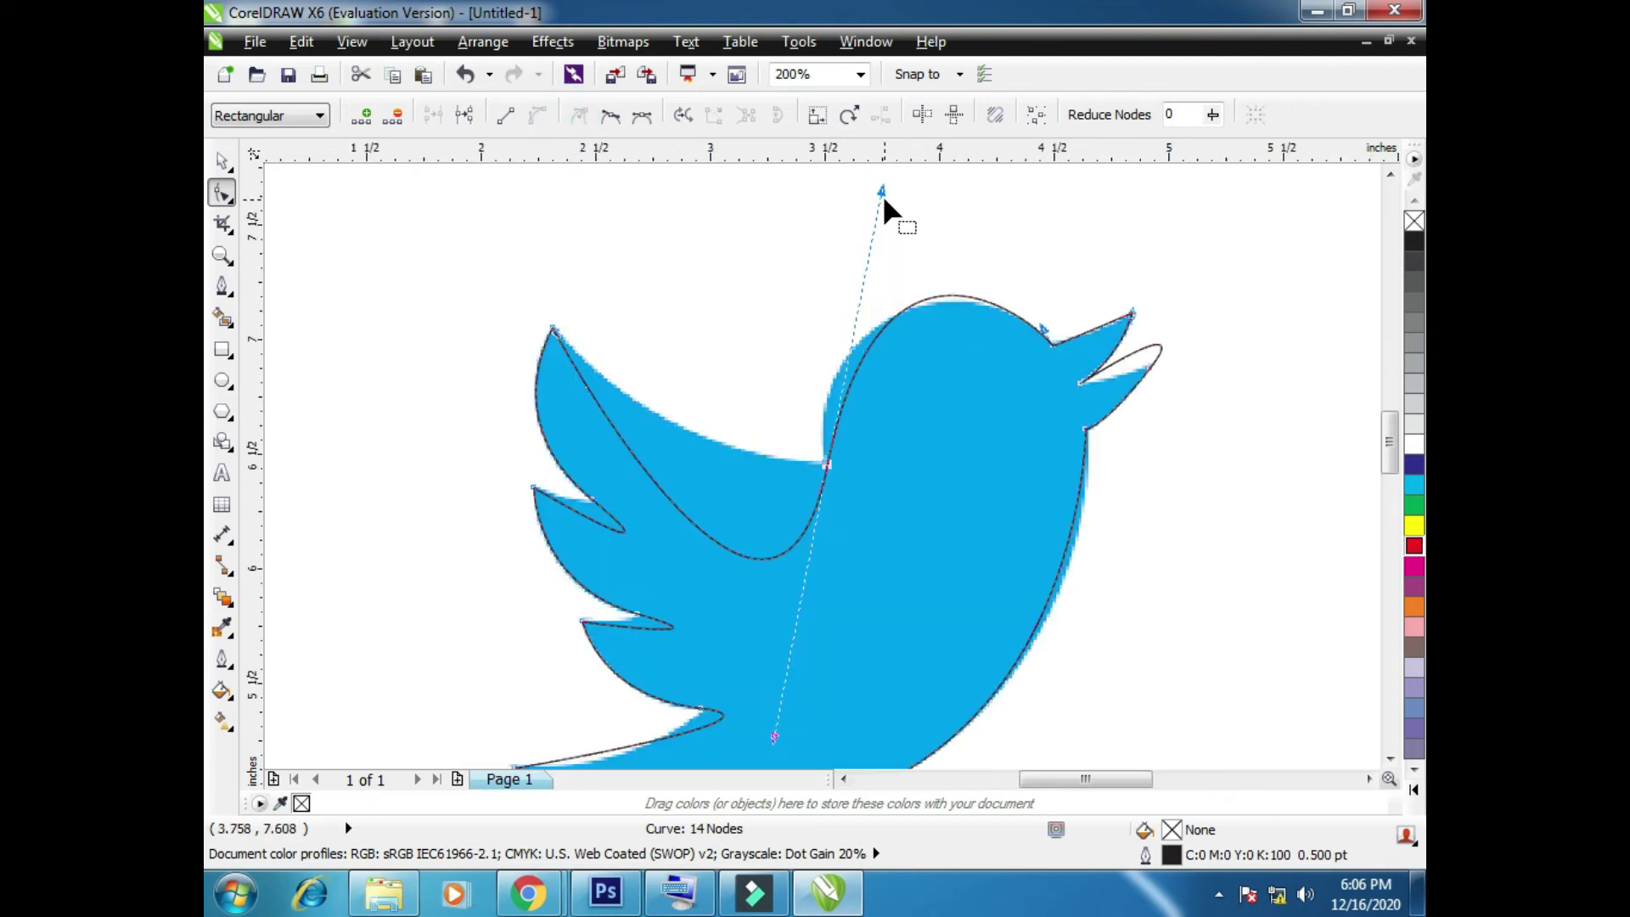
{"action": "left_click_drag", "start_coordinate": [880, 187], "coordinate": [807, 242]}
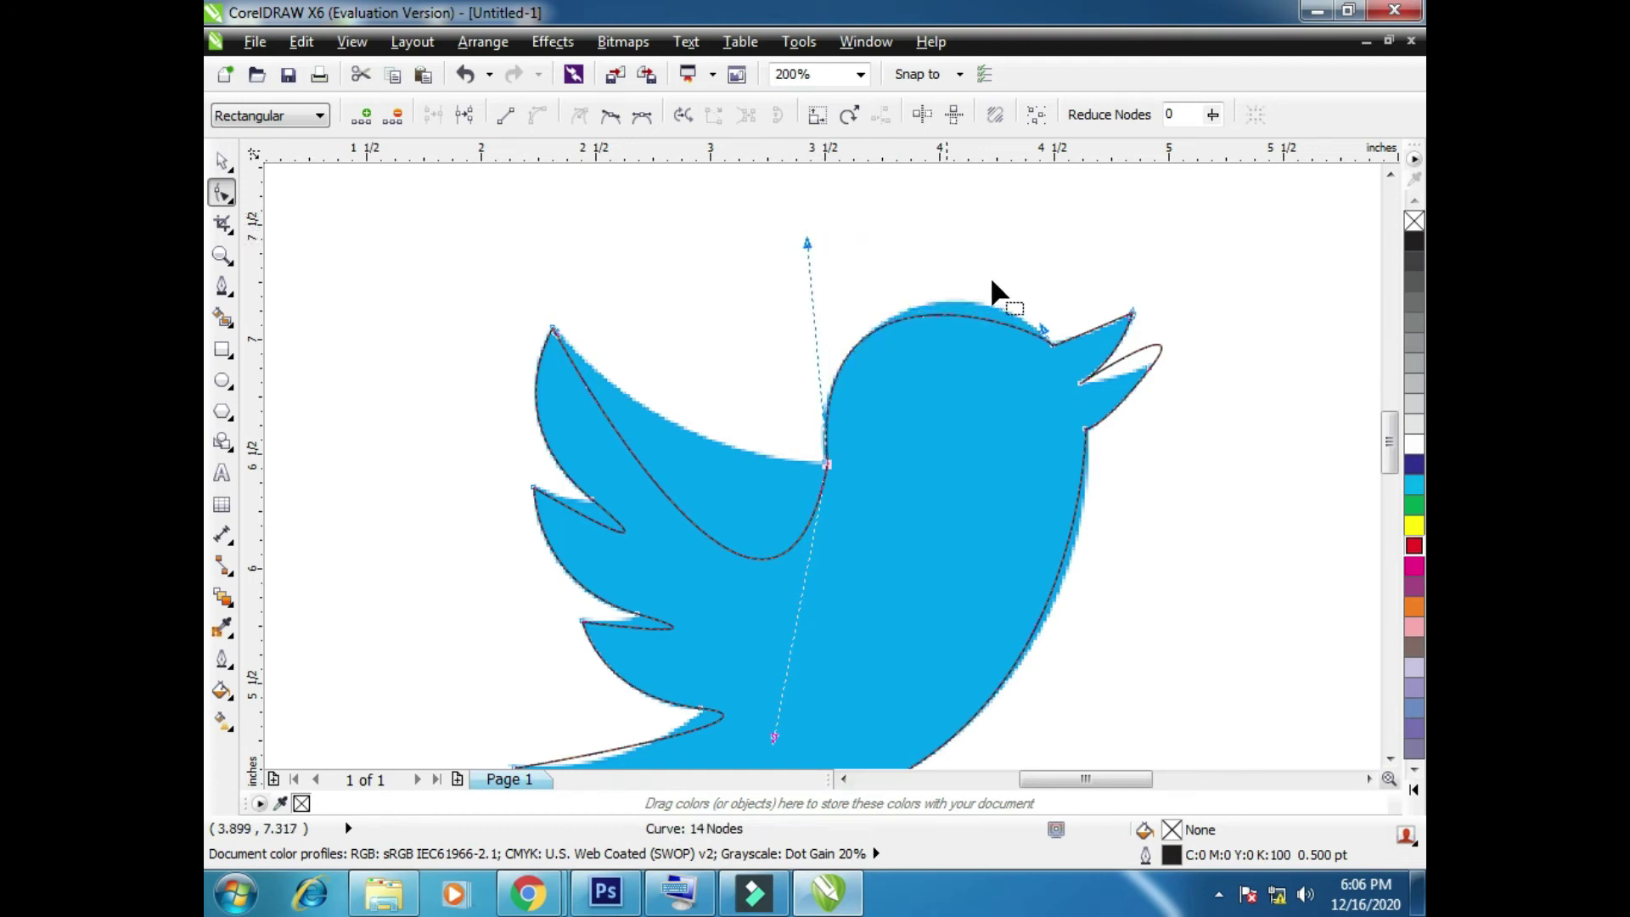
{"action": "left_click_drag", "start_coordinate": [1042, 334], "coordinate": [1041, 294]}
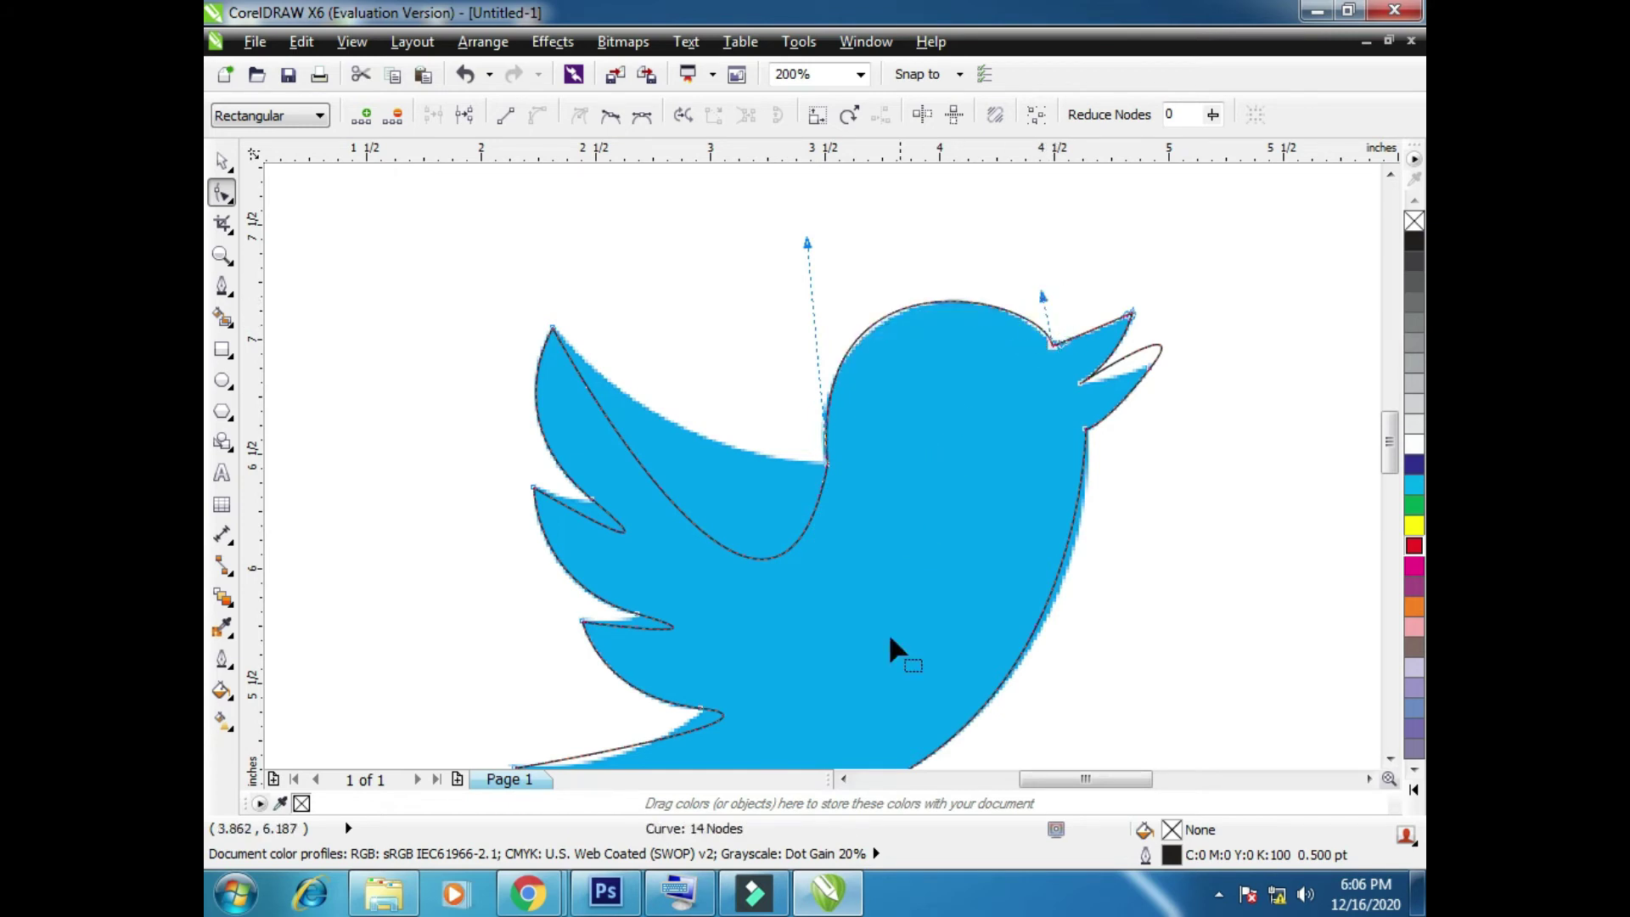
{"action": "left_click", "coordinate": [827, 466]}
{"action": "left_click_drag", "start_coordinate": [774, 735], "coordinate": [642, 451]}
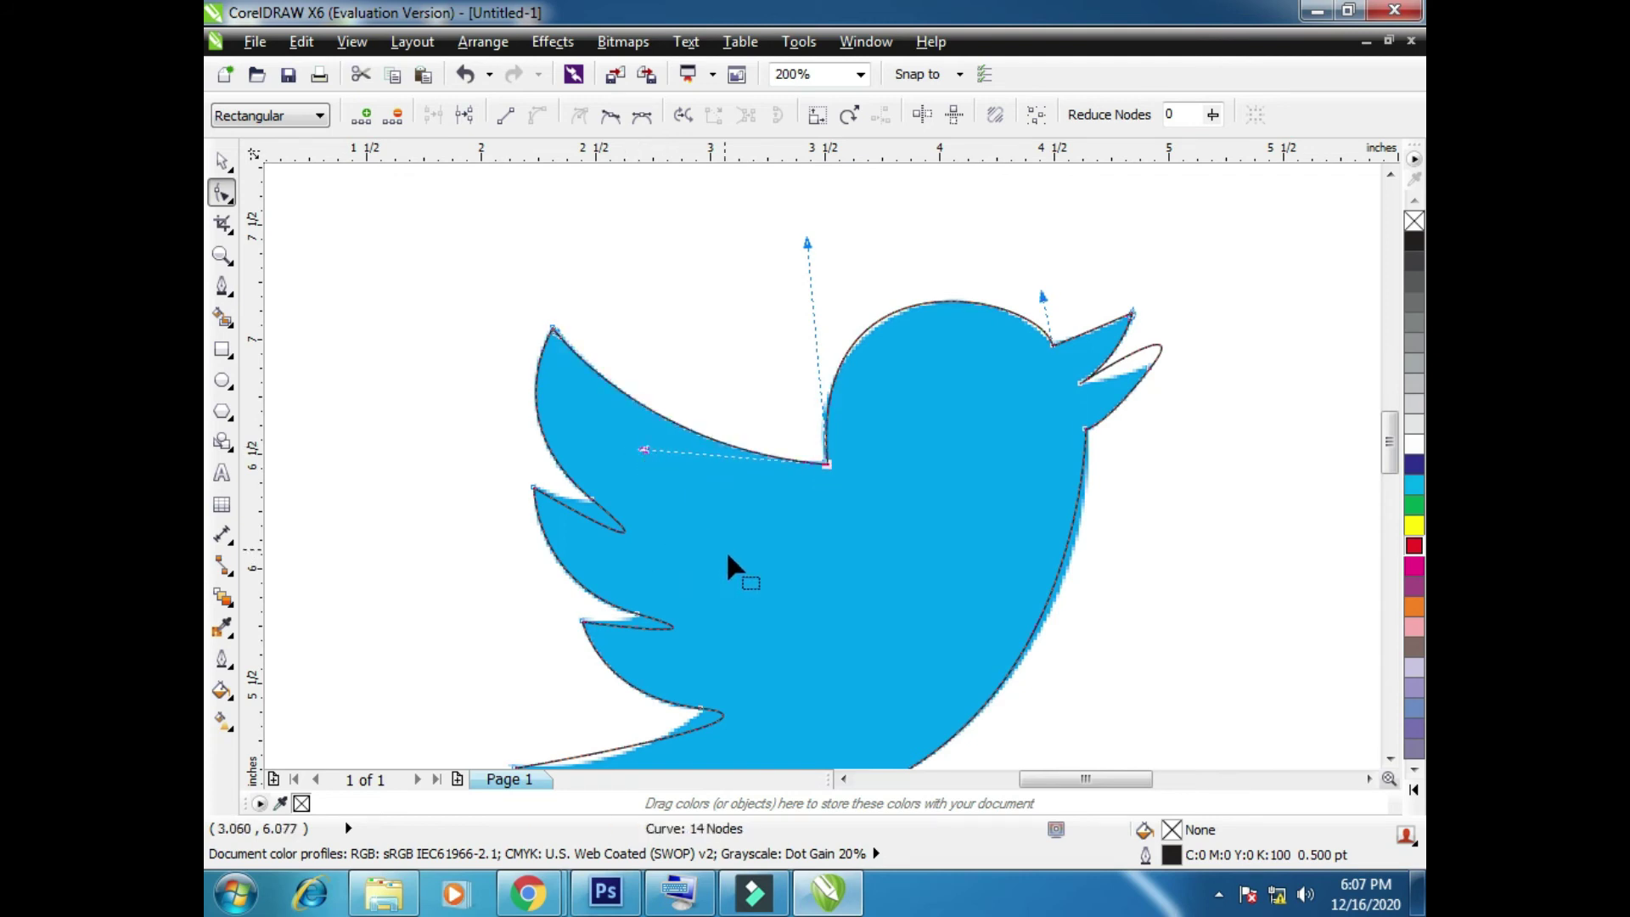
Make the first wing notch node a cusp and bend its lower segment to follow the second feather's upper edge
{"action": "left_click", "coordinate": [586, 501]}
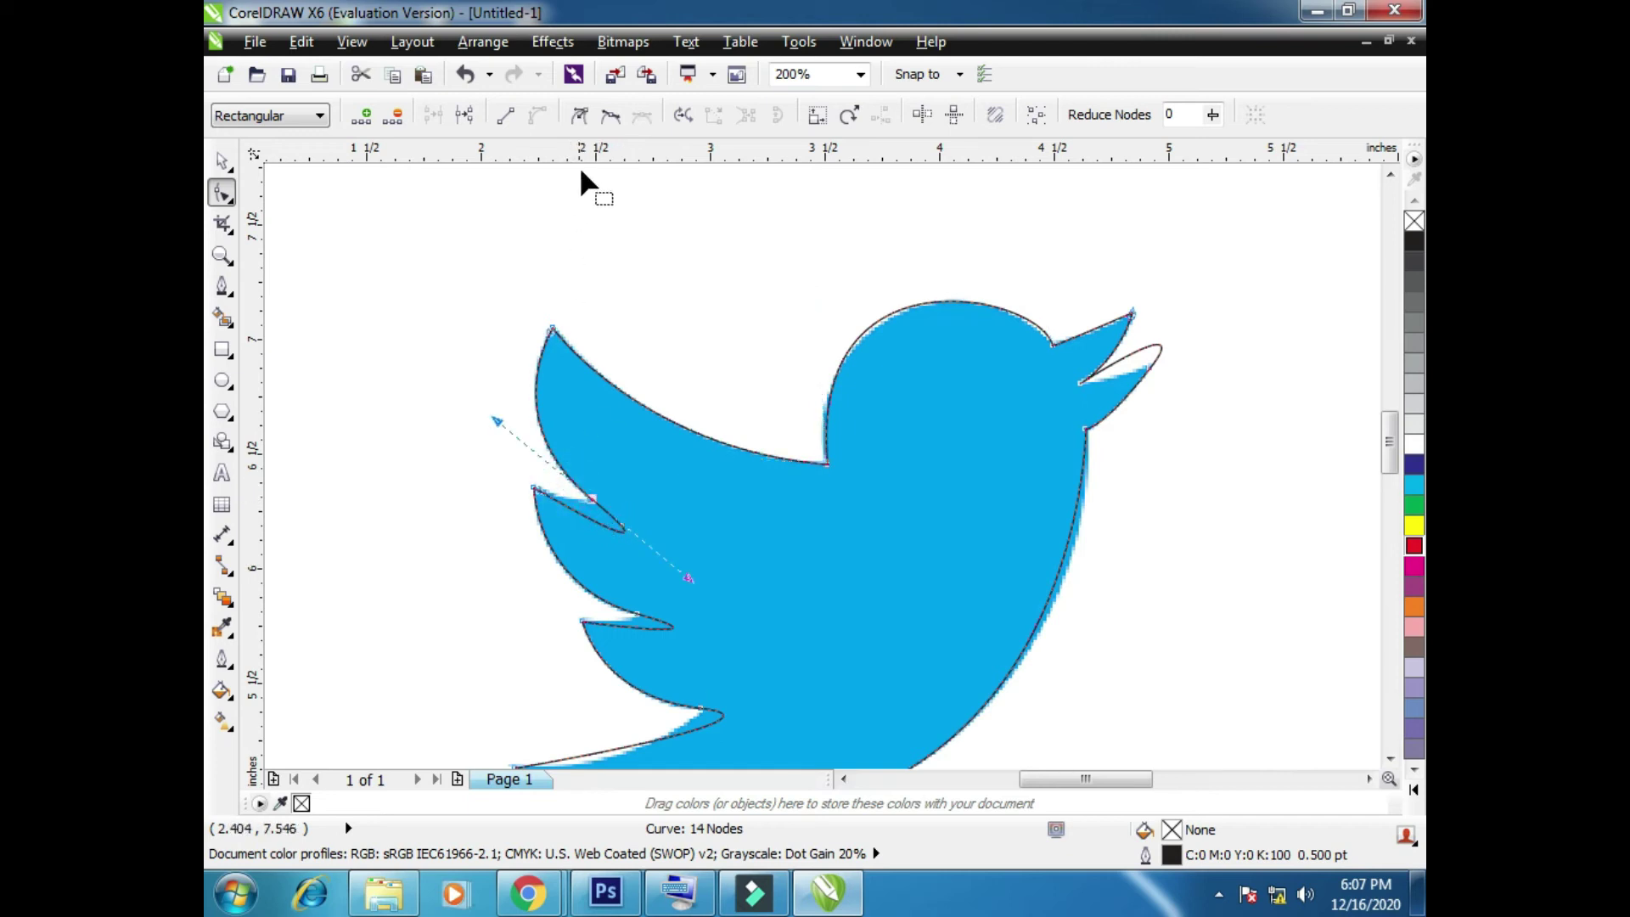
{"action": "left_click", "coordinate": [581, 117]}
{"action": "left_click_drag", "start_coordinate": [686, 573], "coordinate": [574, 506]}
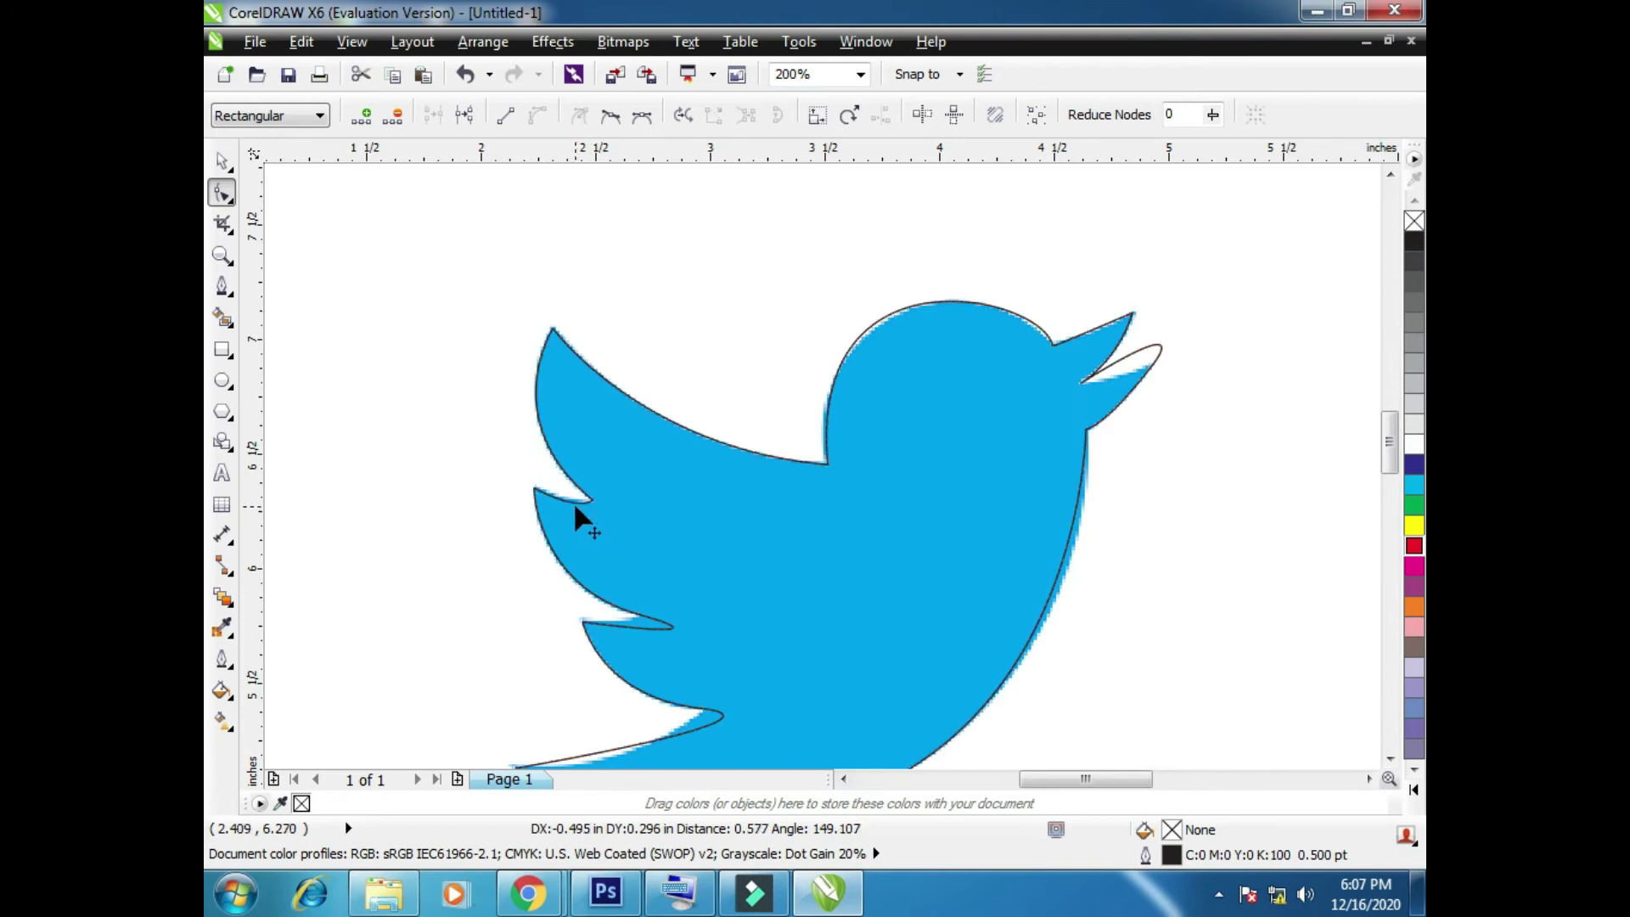
{"action": "scroll", "coordinate": [573, 500], "scroll_direction": "up", "scroll_amount": 2}
{"action": "left_click_drag", "start_coordinate": [577, 521], "coordinate": [557, 495]}
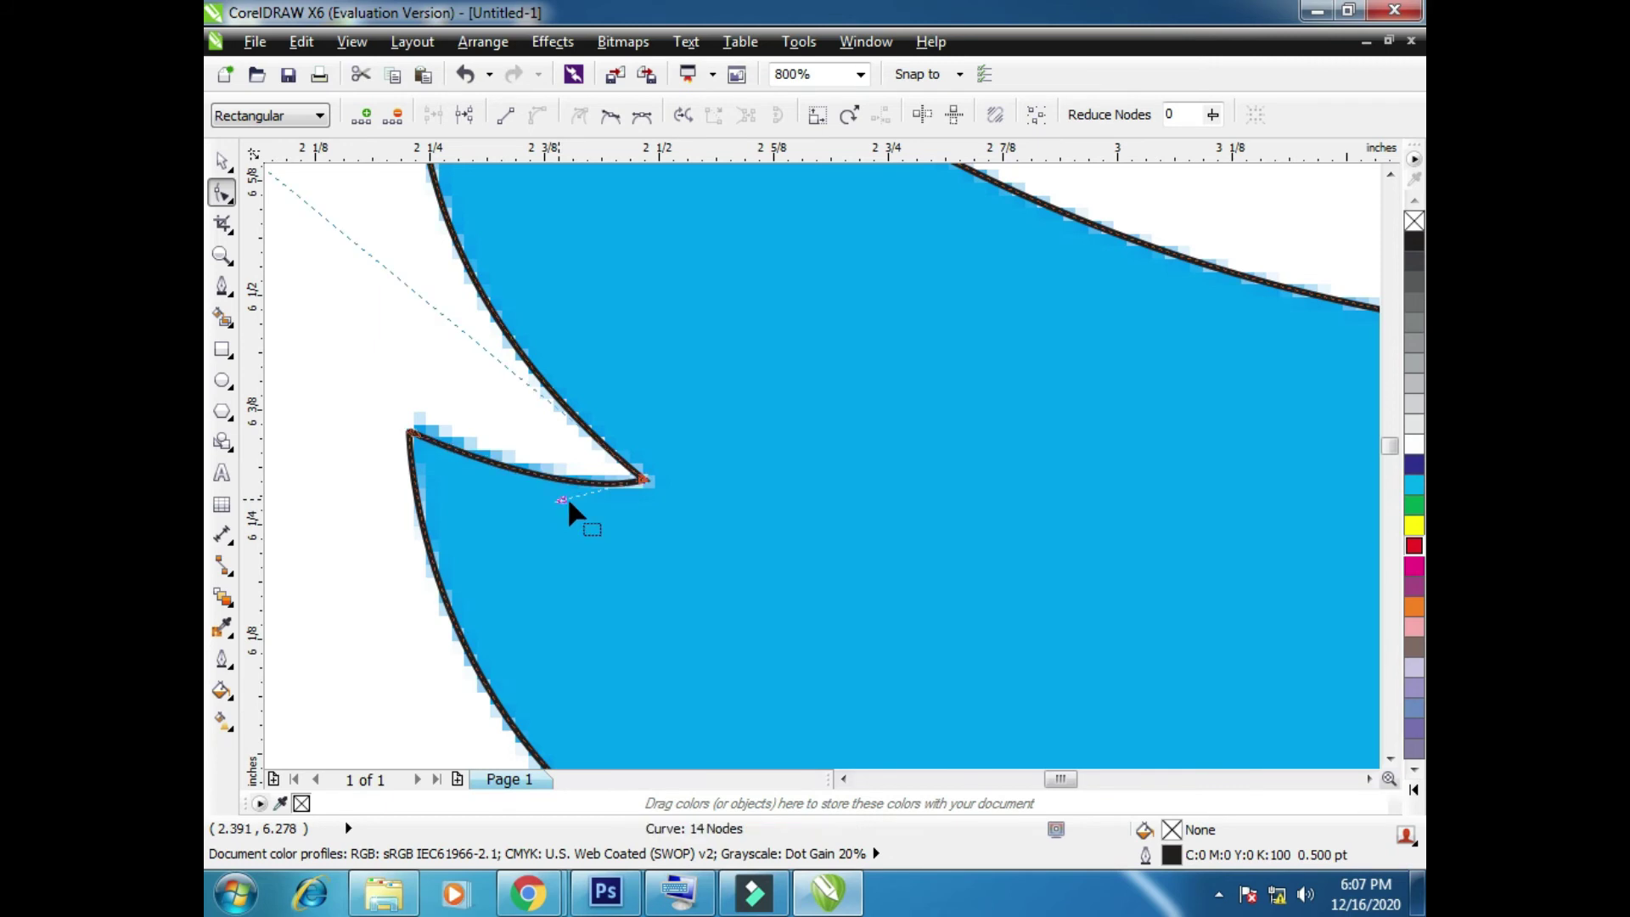
Make the second wing notch node a cusp and shorten its lower handle to follow the third feather's upper edge
{"action": "scroll", "coordinate": [596, 506], "scroll_direction": "down", "scroll_amount": 2}
{"action": "scroll", "coordinate": [695, 671], "scroll_direction": "up", "scroll_amount": 2}
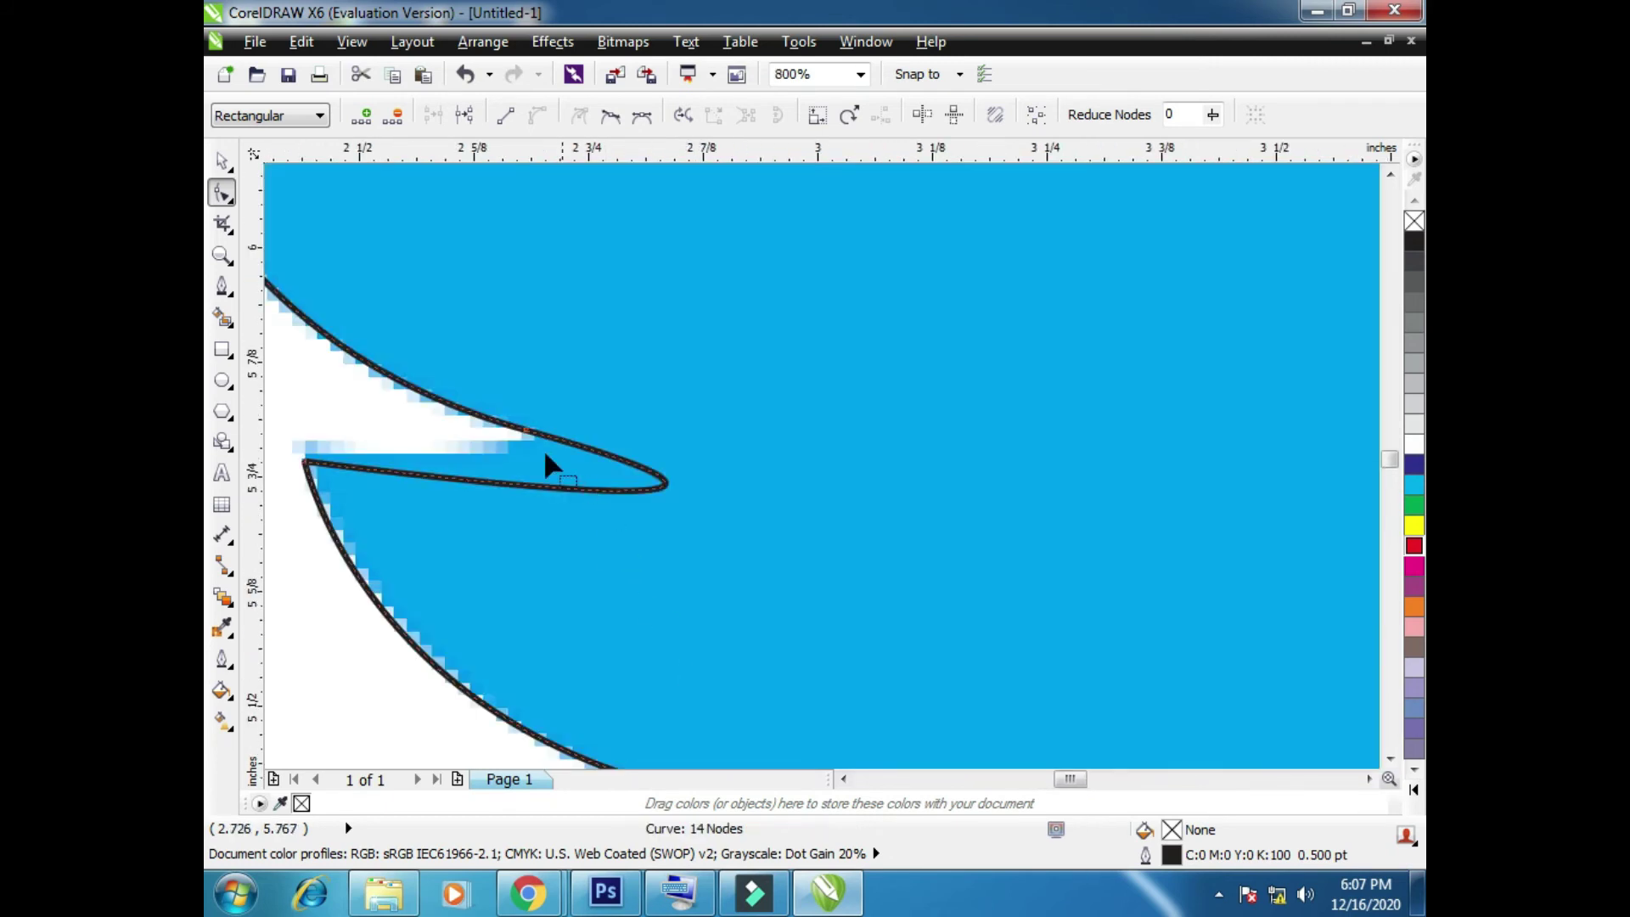
{"action": "left_click", "coordinate": [519, 424]}
{"action": "left_click", "coordinate": [580, 114]}
{"action": "left_click_drag", "start_coordinate": [935, 543], "coordinate": [547, 469]}
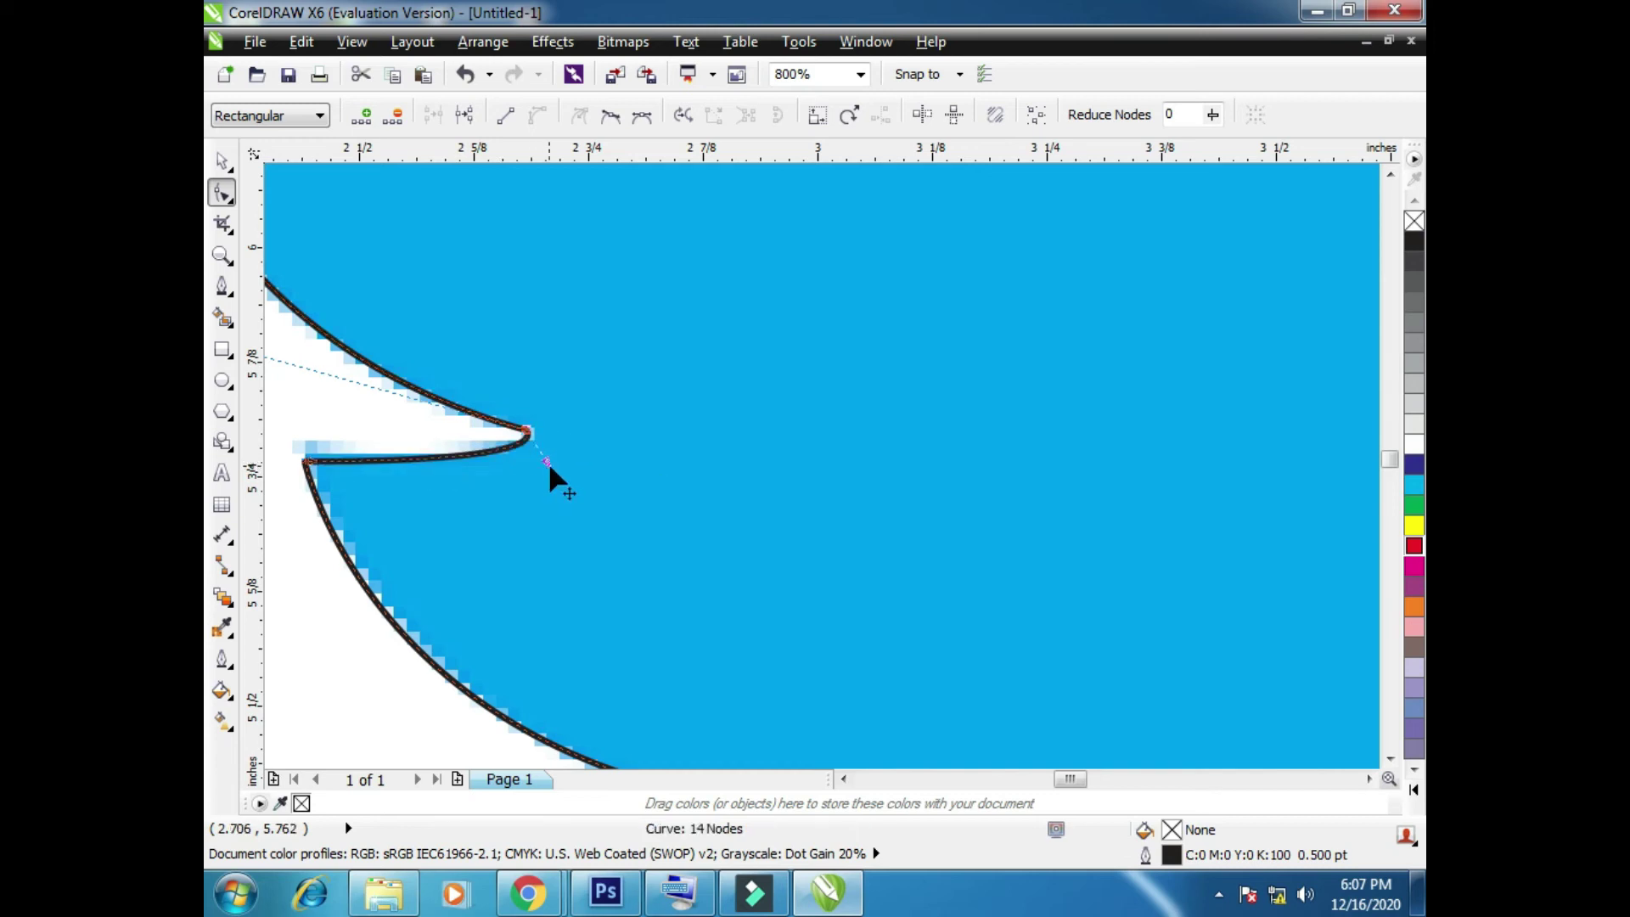
Make the node between the third feather and the tail a cusp and bend its lower segment along the tail's upper edge
{"action": "scroll", "coordinate": [546, 468], "scroll_direction": "down", "scroll_amount": 1}
{"action": "left_click", "coordinate": [666, 643]}
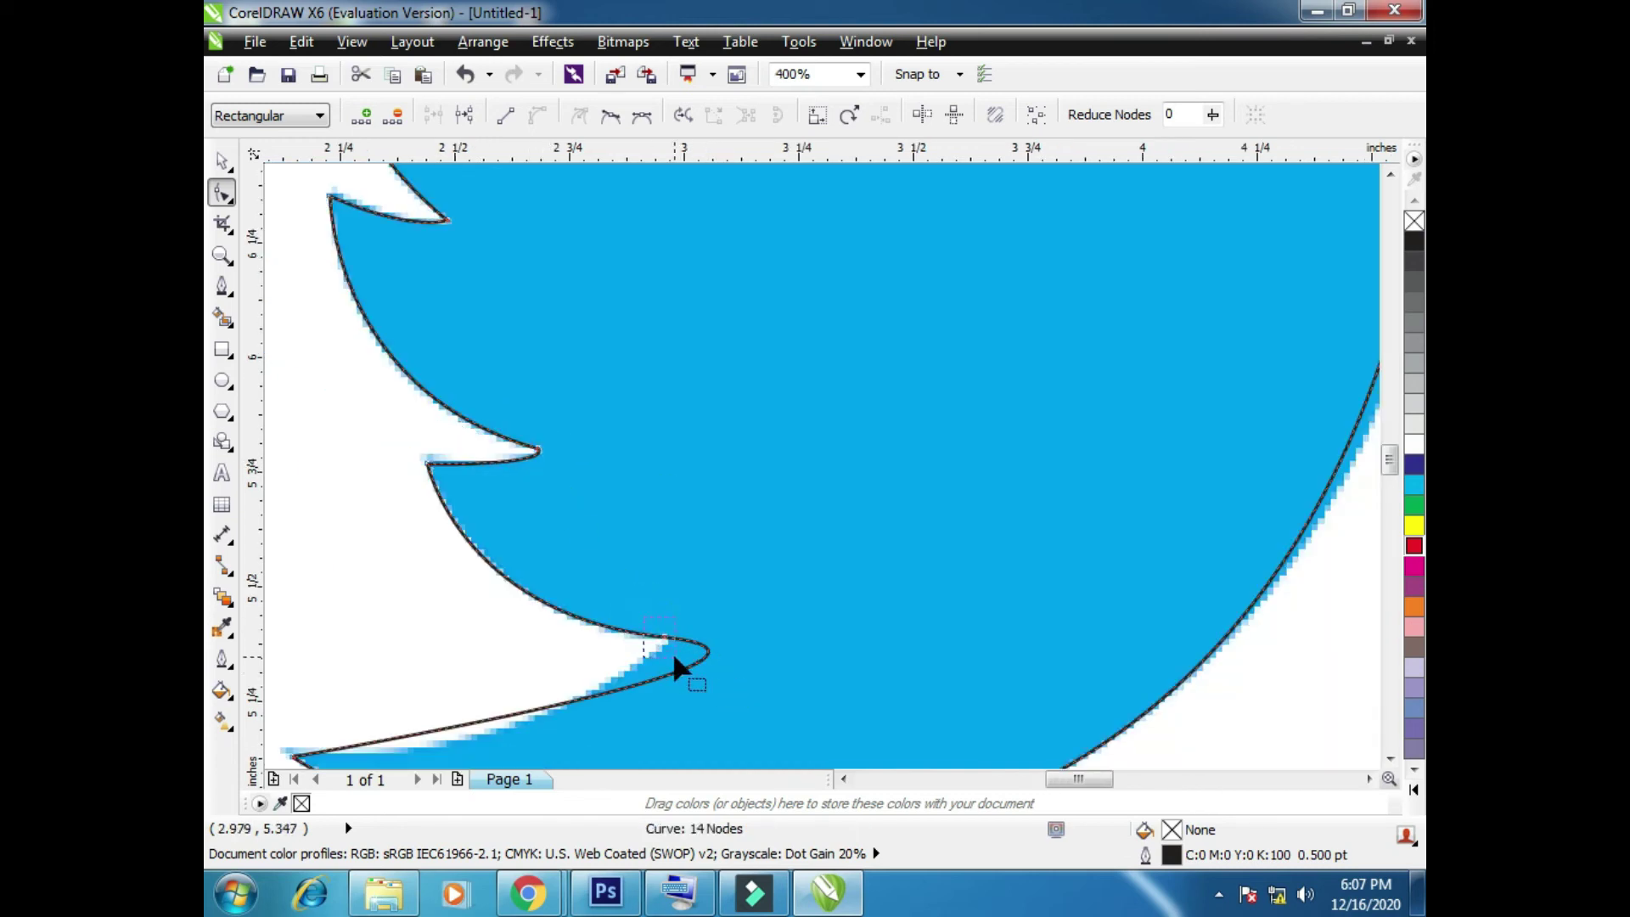
{"action": "left_click", "coordinate": [584, 117]}
{"action": "left_click_drag", "start_coordinate": [864, 658], "coordinate": [551, 660]}
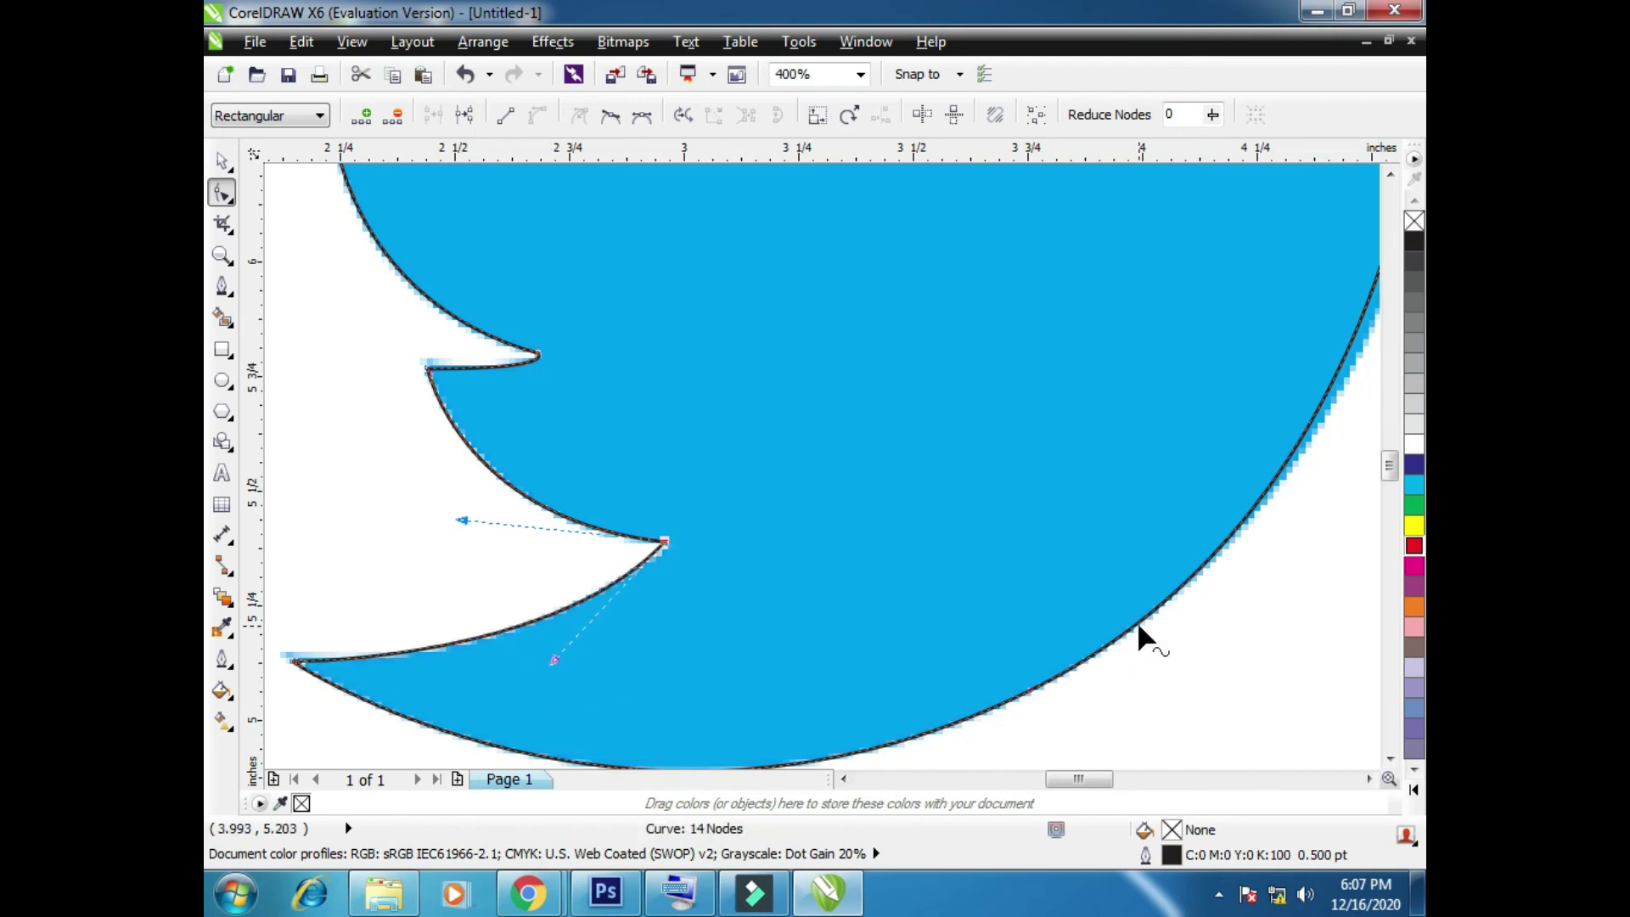
Make the belly node a cusp and extend its breast-side handle to fit the curve to the breast's edge
{"action": "left_click_drag", "start_coordinate": [1071, 779], "coordinate": [1124, 780]}
{"action": "scroll", "coordinate": [552, 433], "scroll_direction": "down", "scroll_amount": 4}
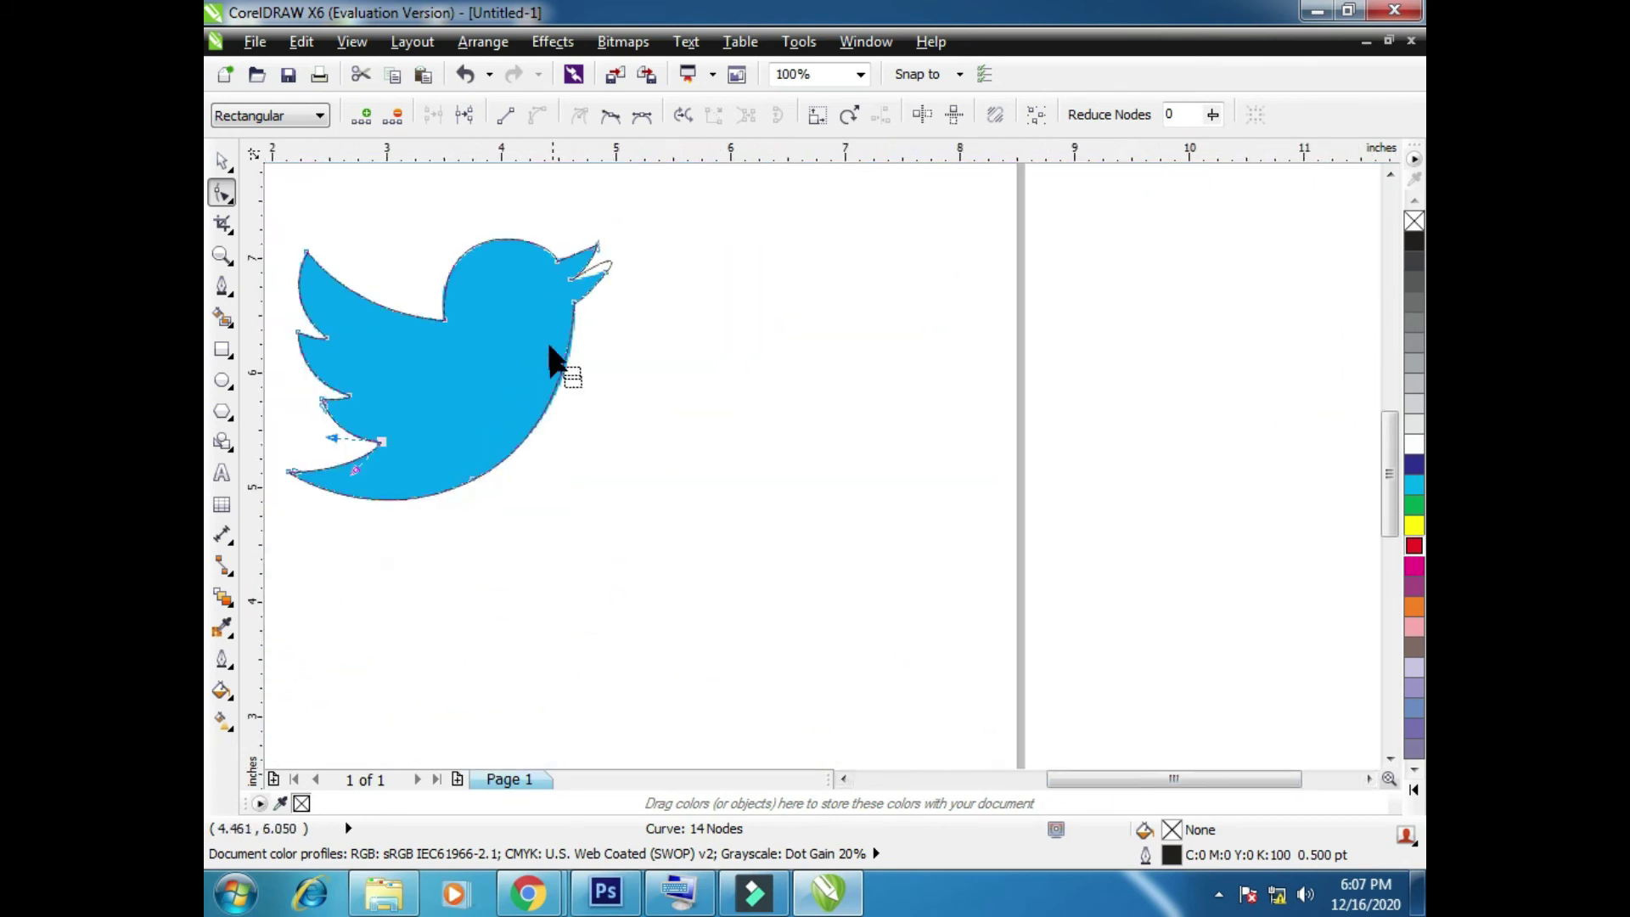
{"action": "scroll", "coordinate": [550, 348], "scroll_direction": "up", "scroll_amount": 2}
{"action": "scroll", "coordinate": [496, 543], "scroll_direction": "down", "scroll_amount": 1}
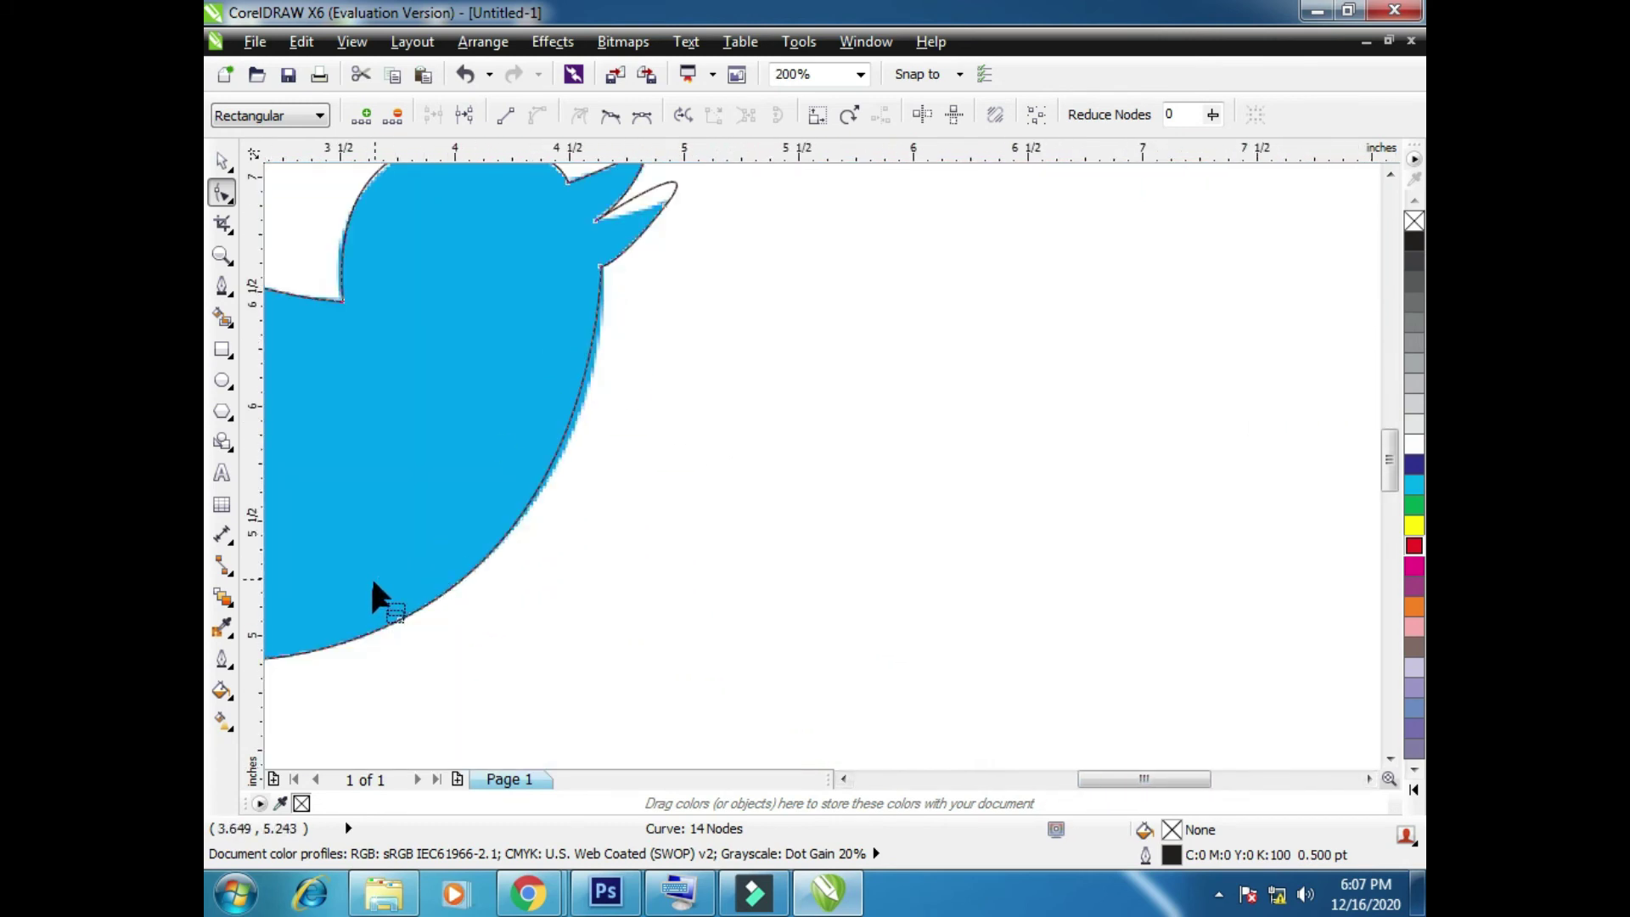
{"action": "left_click", "coordinate": [399, 619]}
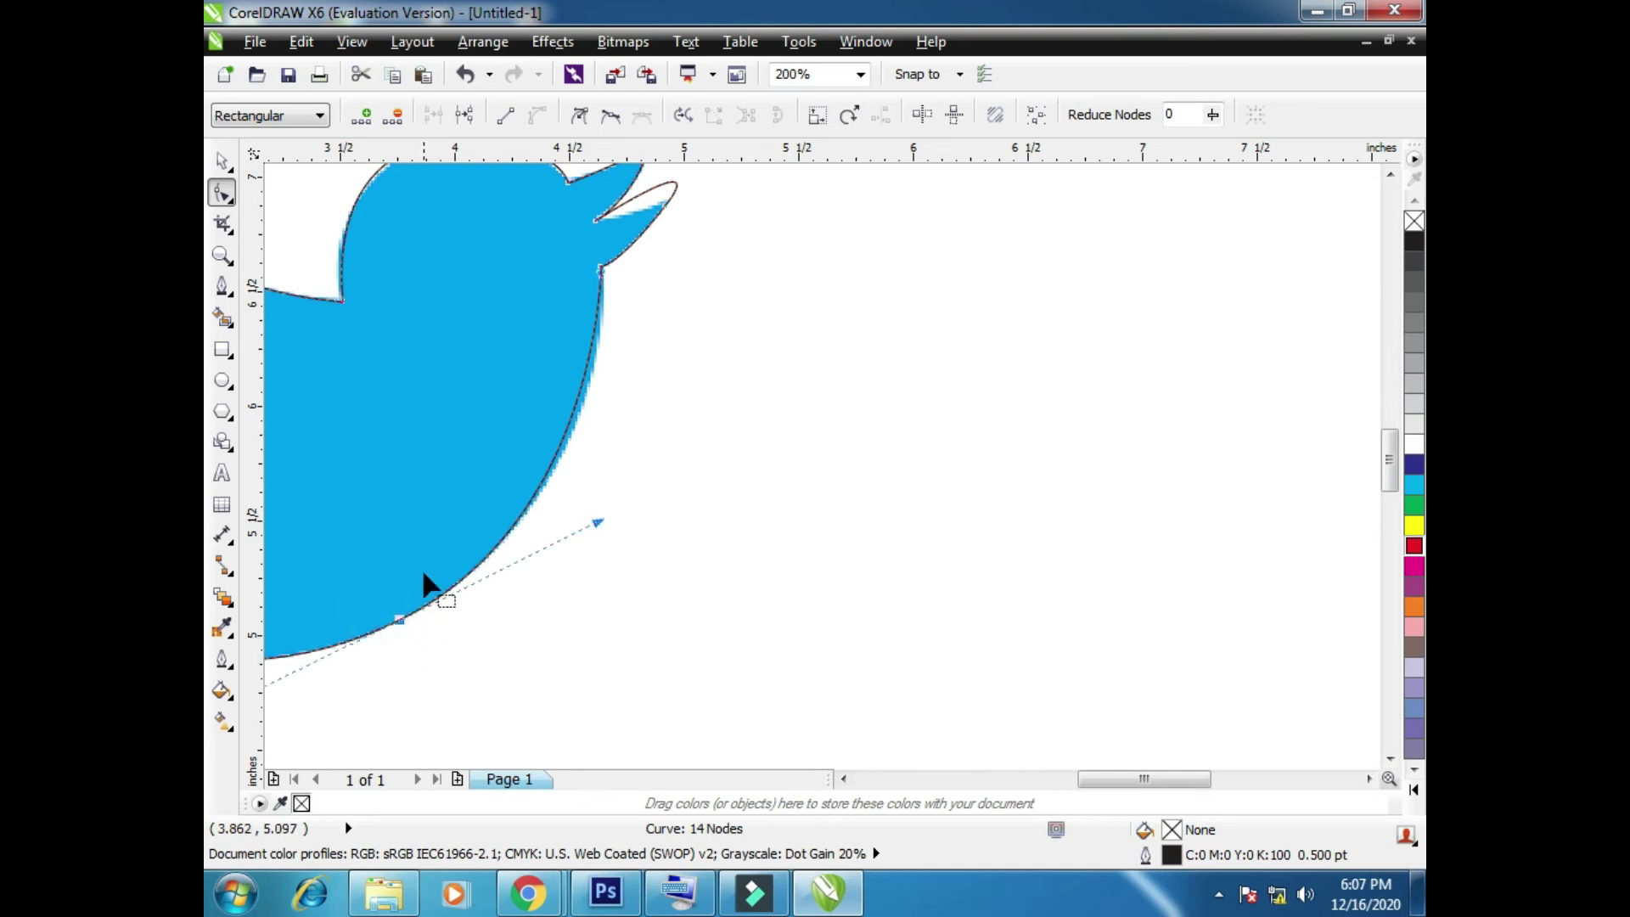
{"action": "left_click", "coordinate": [579, 119]}
{"action": "left_click_drag", "start_coordinate": [596, 524], "coordinate": [615, 508]}
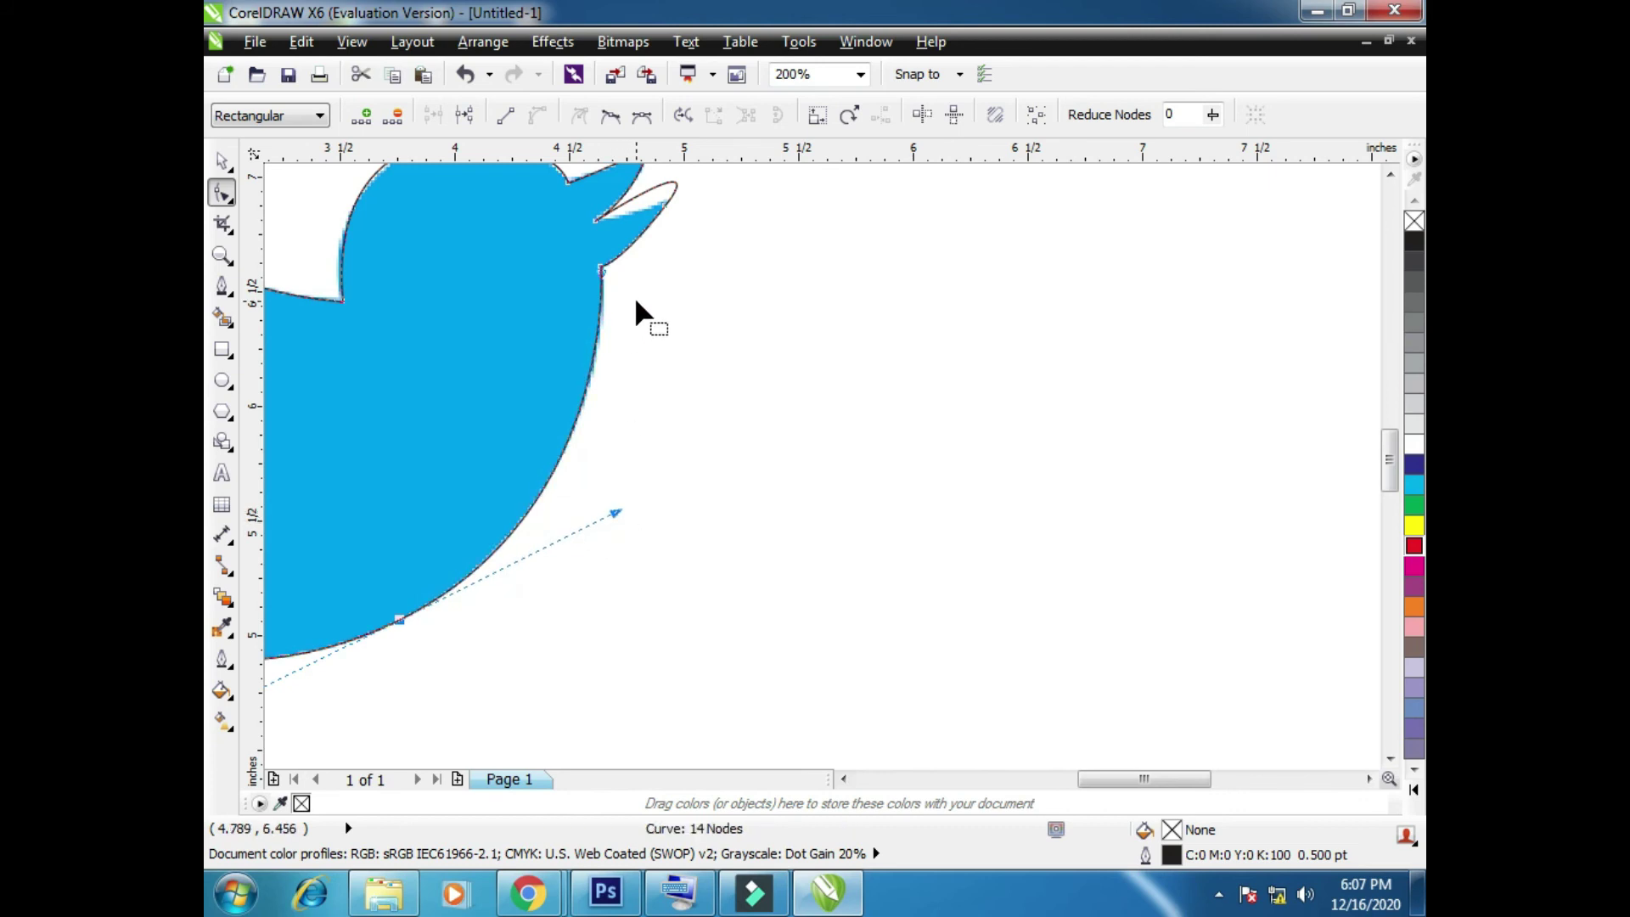
Make the lower beak tip node a cusp and pull its upper handle inward to follow the lower beak's upper edge
{"action": "scroll", "coordinate": [635, 301], "scroll_direction": "up", "scroll_amount": 1}
{"action": "scroll", "coordinate": [640, 233], "scroll_direction": "down", "scroll_amount": 2}
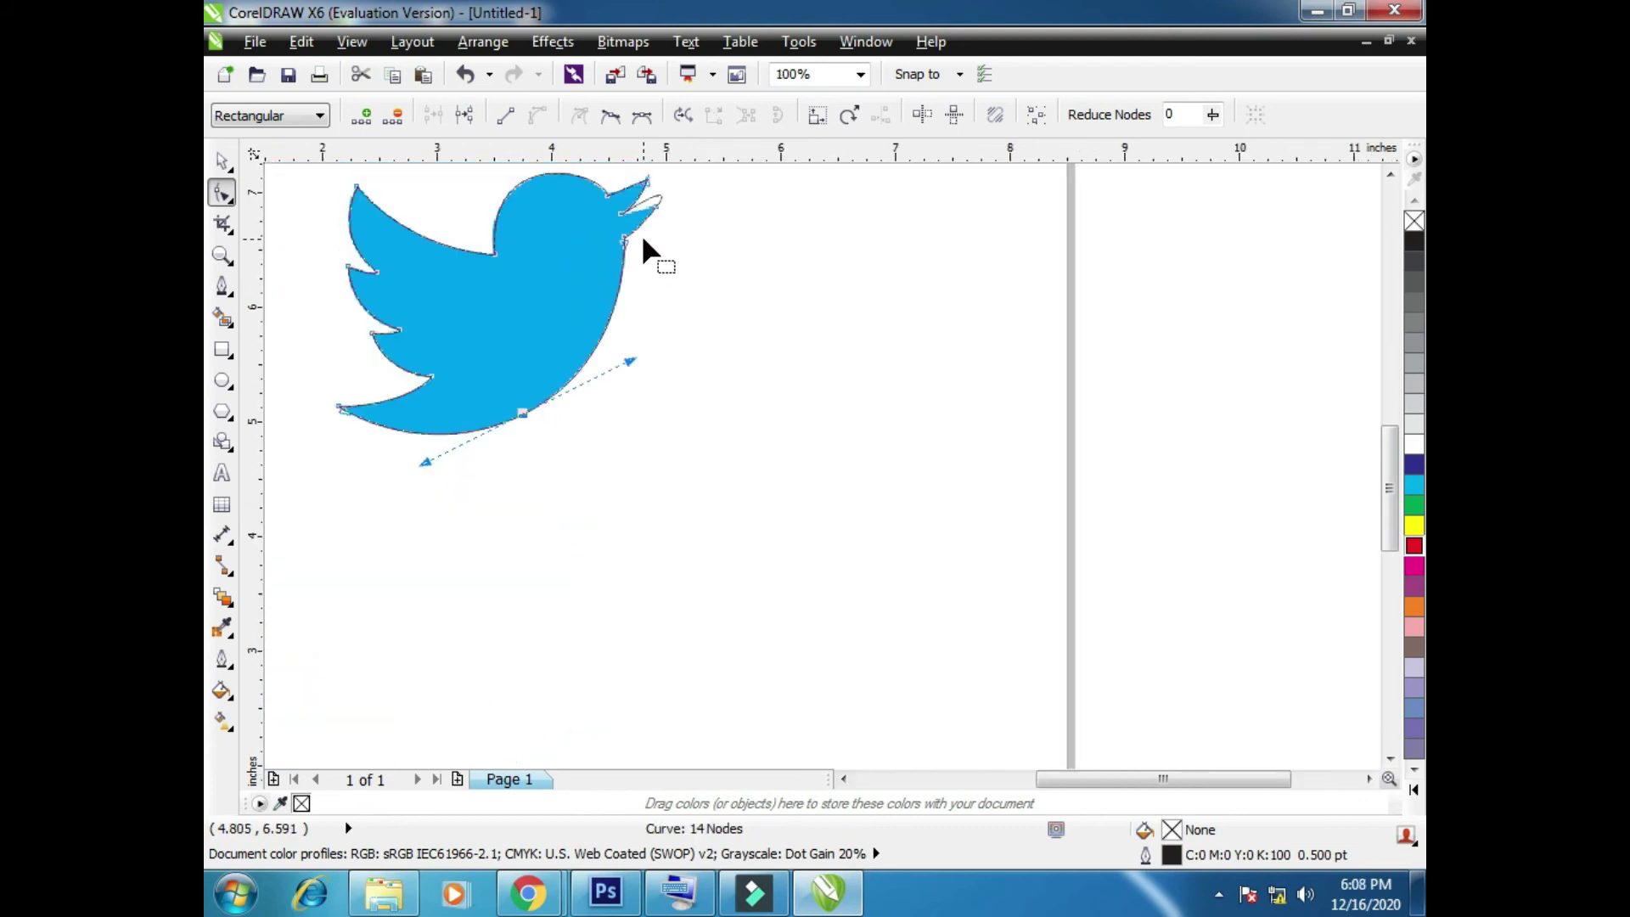
{"action": "scroll", "coordinate": [675, 187], "scroll_direction": "up", "scroll_amount": 1}
{"action": "left_click_drag", "start_coordinate": [669, 211], "coordinate": [612, 236]}
{"action": "left_click", "coordinate": [580, 114]}
{"action": "scroll", "coordinate": [675, 161], "scroll_direction": "up", "scroll_amount": 1}
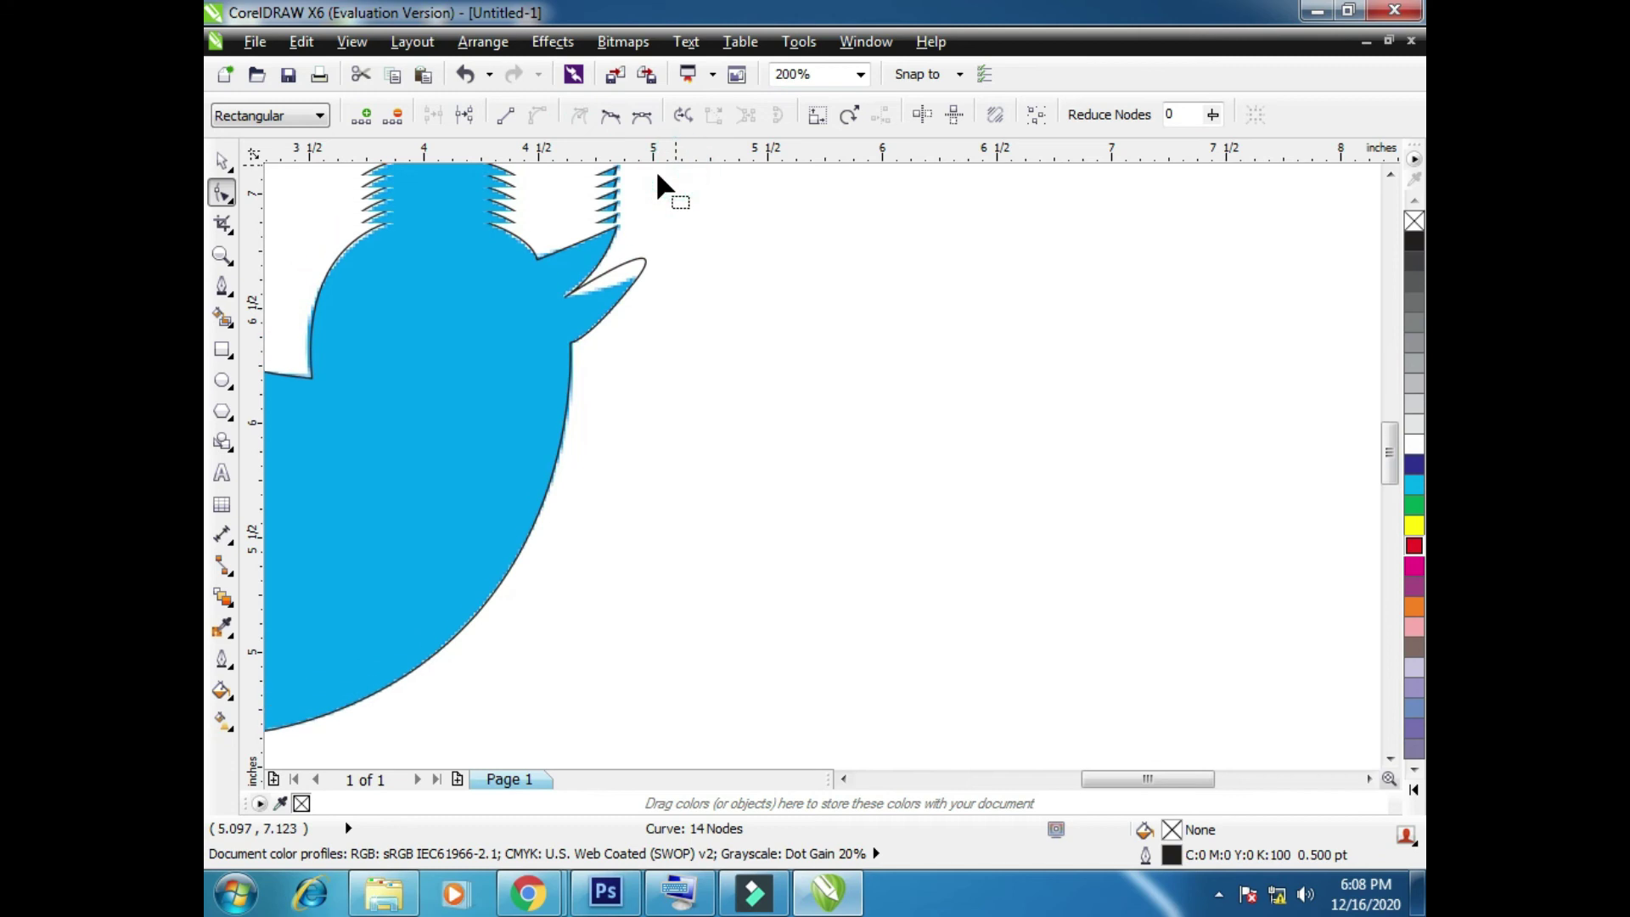
{"action": "left_click", "coordinate": [656, 174]}
{"action": "scroll", "coordinate": [670, 352], "scroll_direction": "up", "scroll_amount": 2}
{"action": "scroll", "coordinate": [663, 343], "scroll_direction": "down", "scroll_amount": 2}
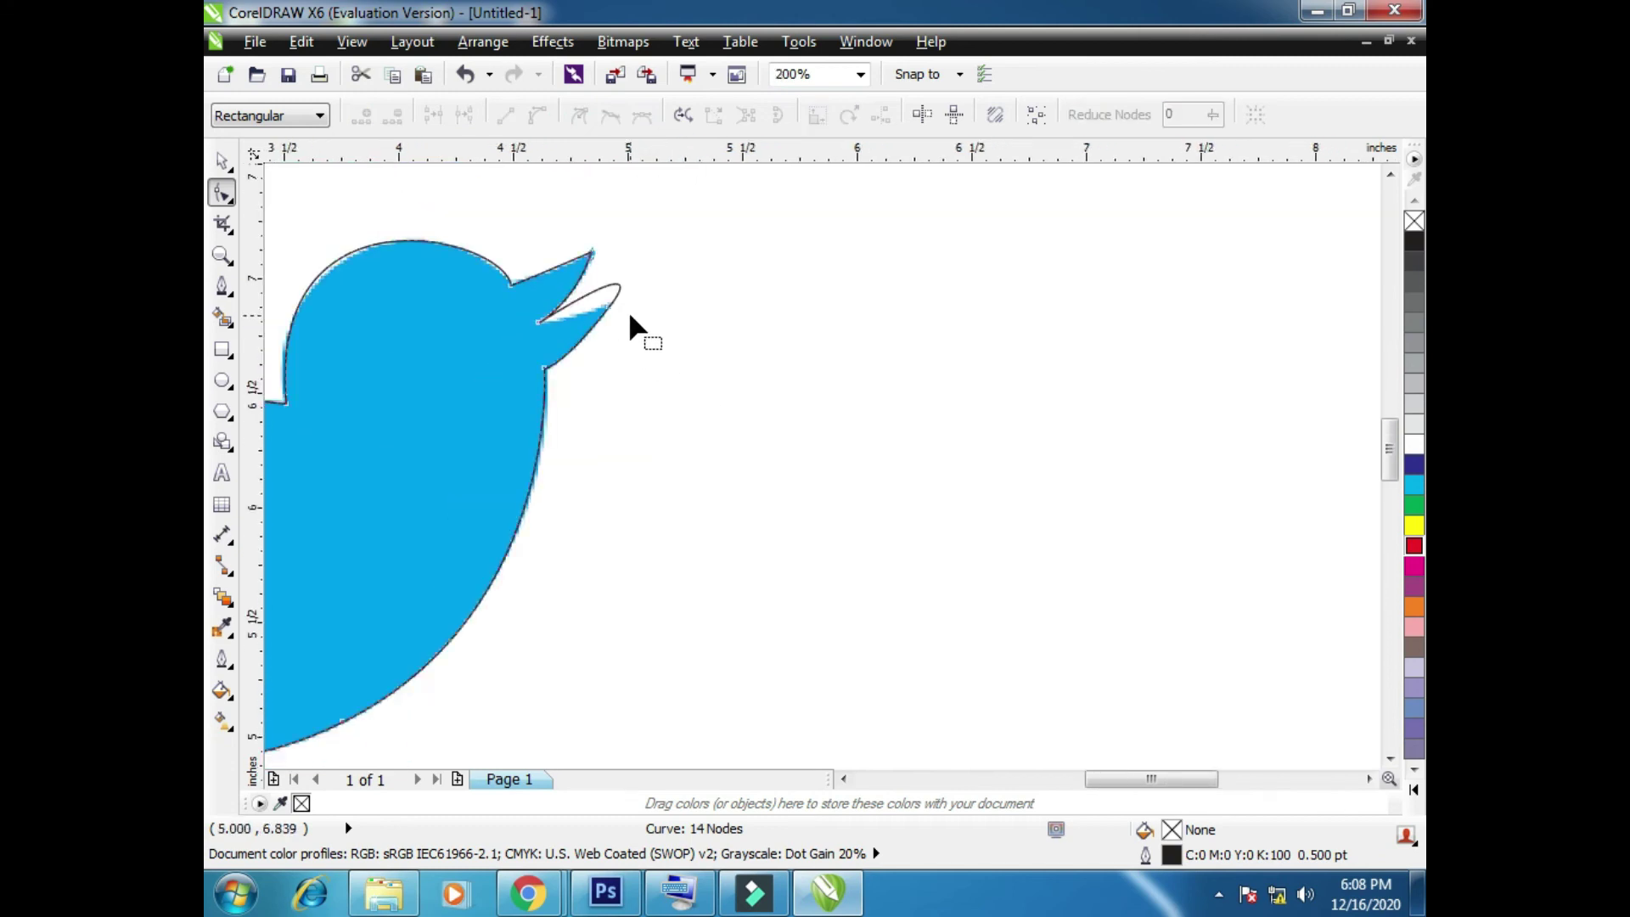
{"action": "left_click_drag", "start_coordinate": [632, 306], "coordinate": [594, 316]}
{"action": "left_click_drag", "start_coordinate": [654, 249], "coordinate": [588, 314]}
{"action": "scroll", "coordinate": [588, 313], "scroll_direction": "up", "scroll_amount": 2}
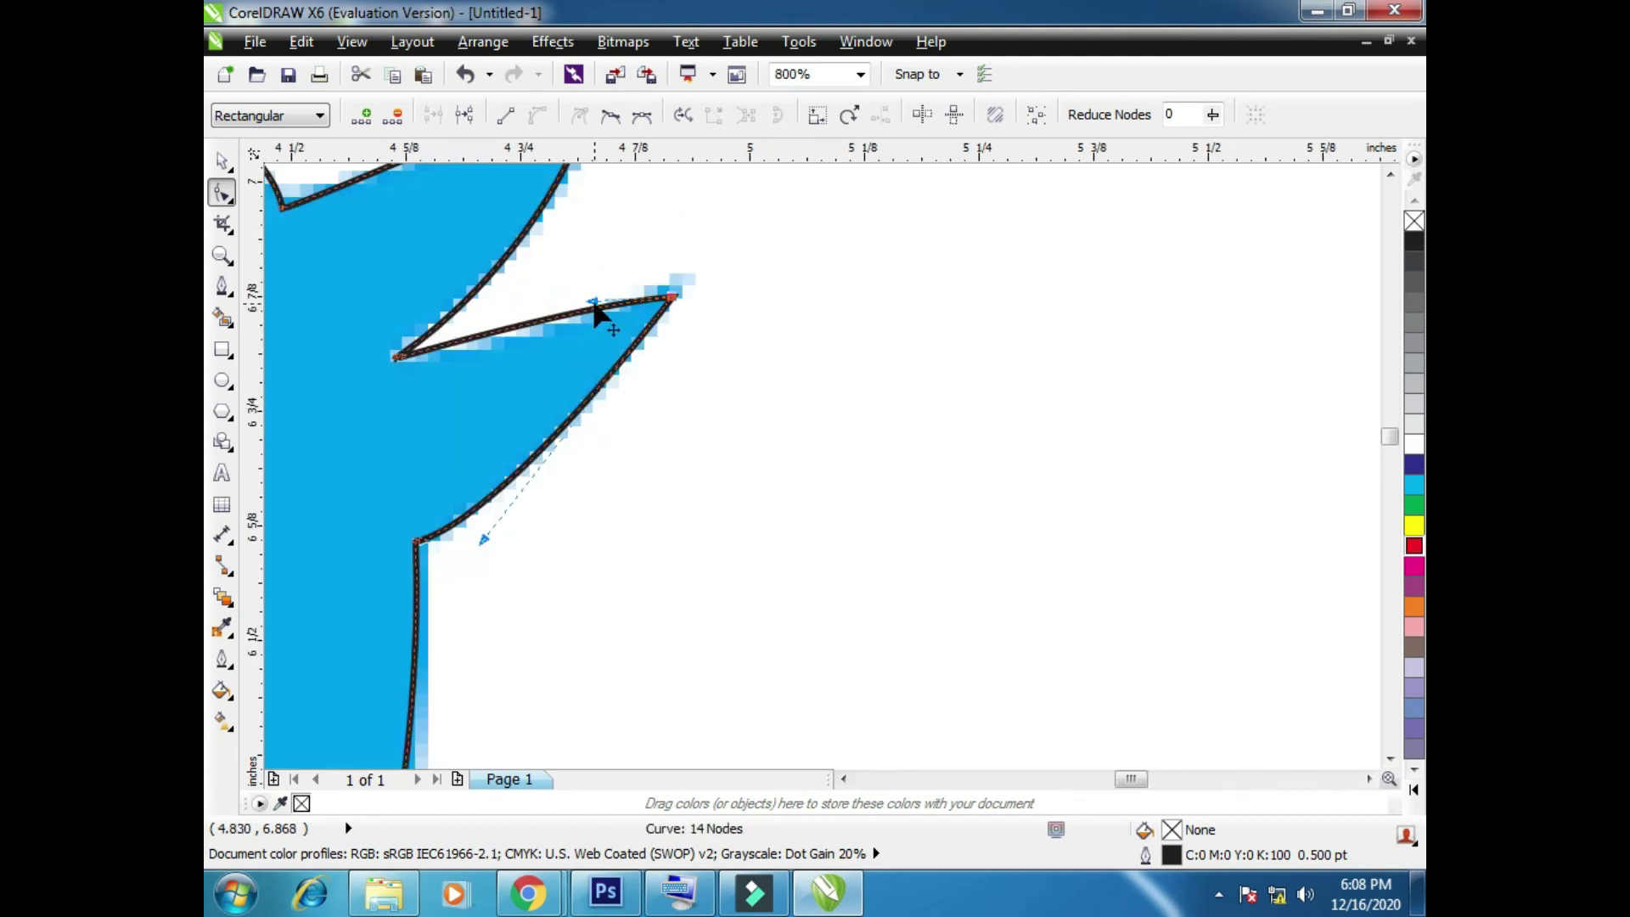
Place a copy of the finished bird outline to the right of the original logo and deselect it
{"action": "scroll", "coordinate": [736, 307], "scroll_direction": "down", "scroll_amount": 3}
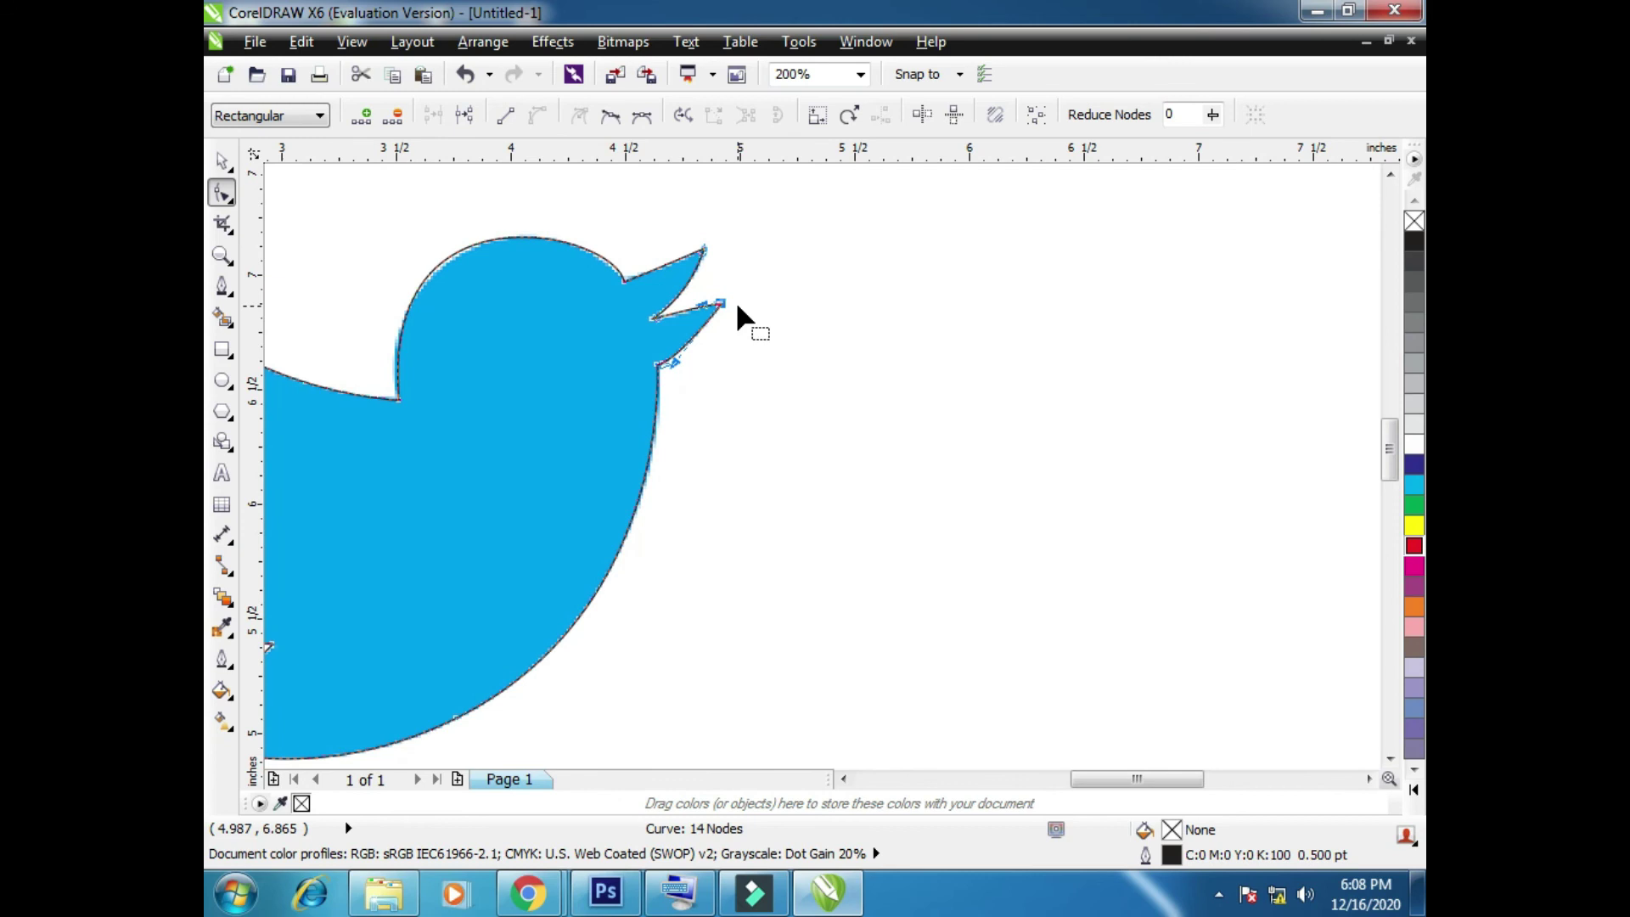
{"action": "left_click", "coordinate": [222, 160]}
{"action": "left_click_drag", "start_coordinate": [583, 399], "coordinate": [905, 417]}
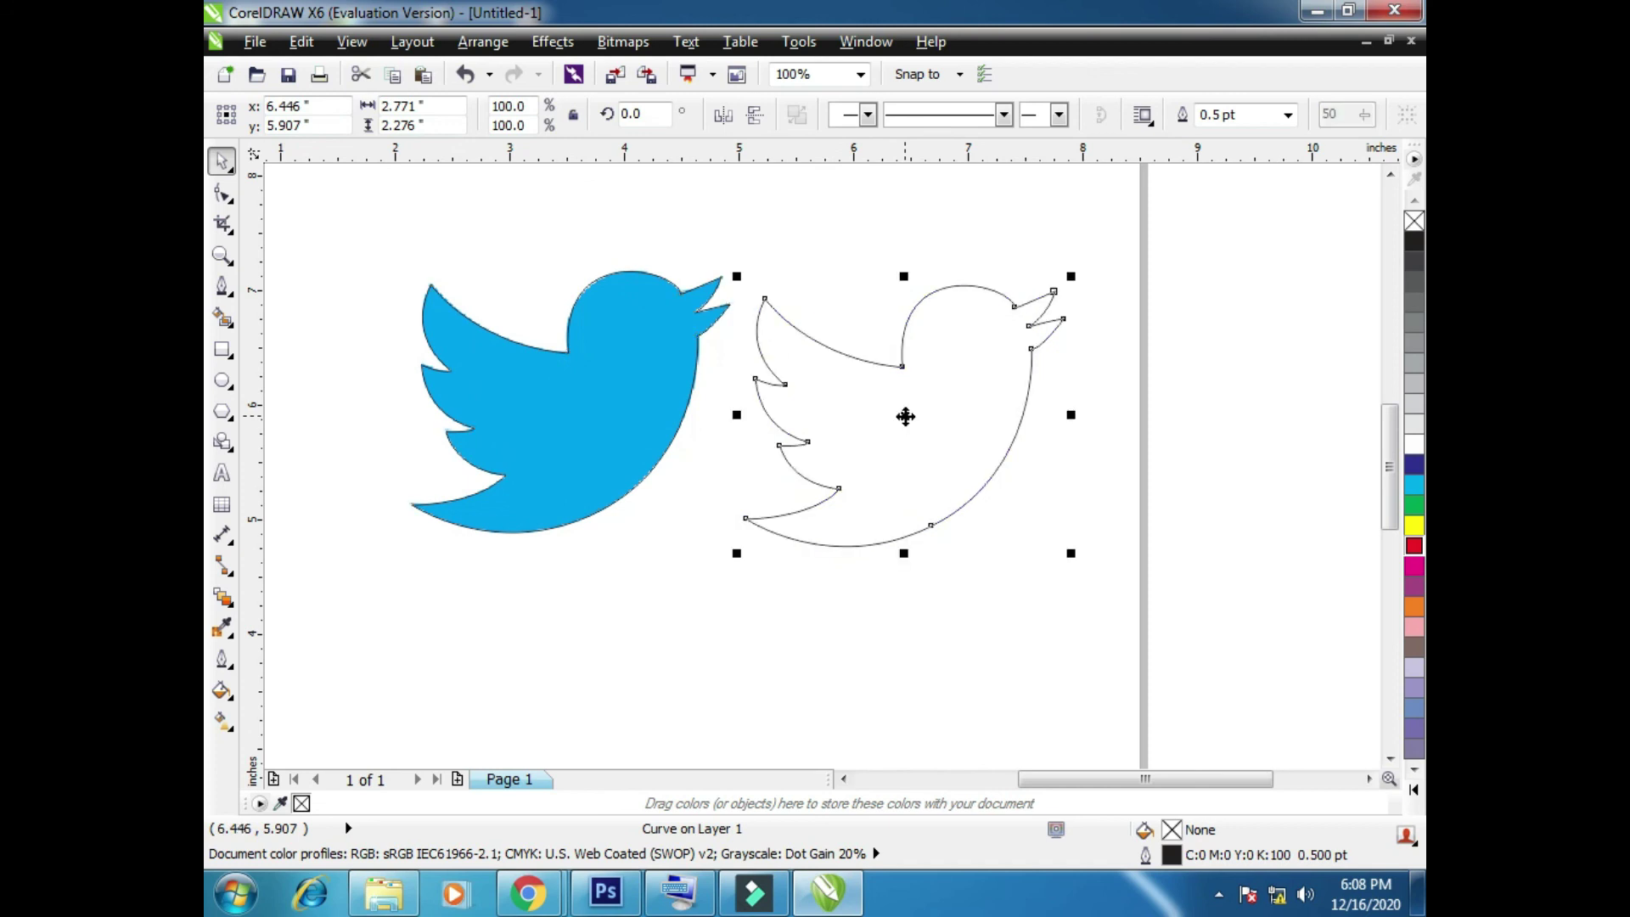
{"action": "left_click", "coordinate": [1192, 420]}
Fill the copied bird outline with the palette's cyan
{"action": "left_click", "coordinate": [1413, 484]}
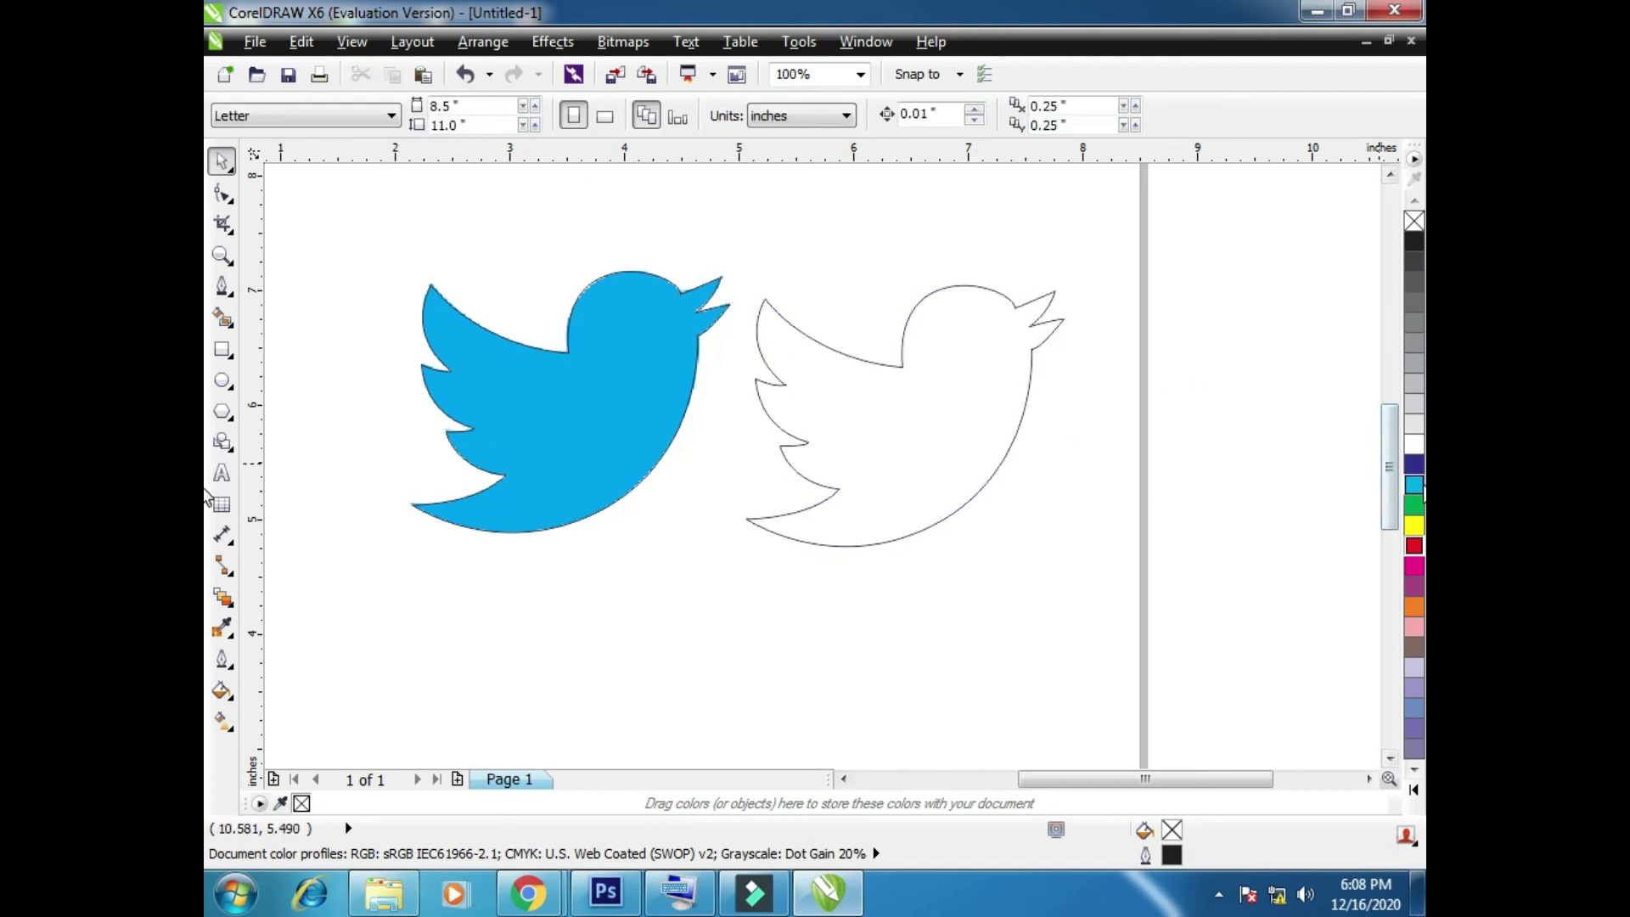
{"action": "left_click", "coordinate": [999, 239]}
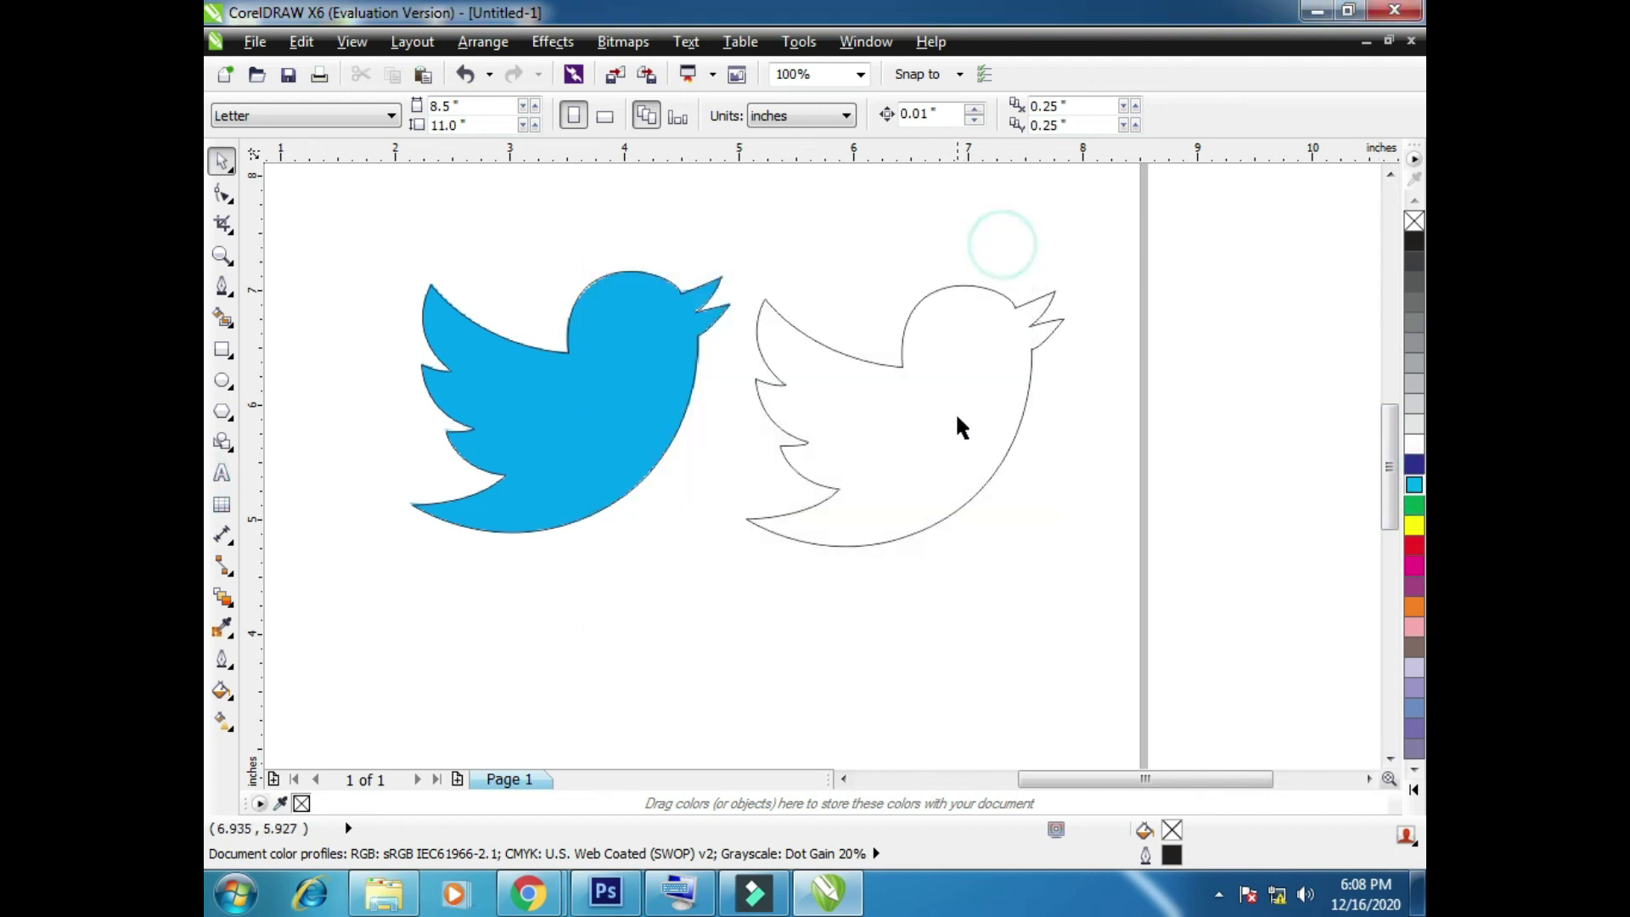
{"action": "left_click", "coordinate": [956, 411]}
{"action": "left_click", "coordinate": [1414, 484]}
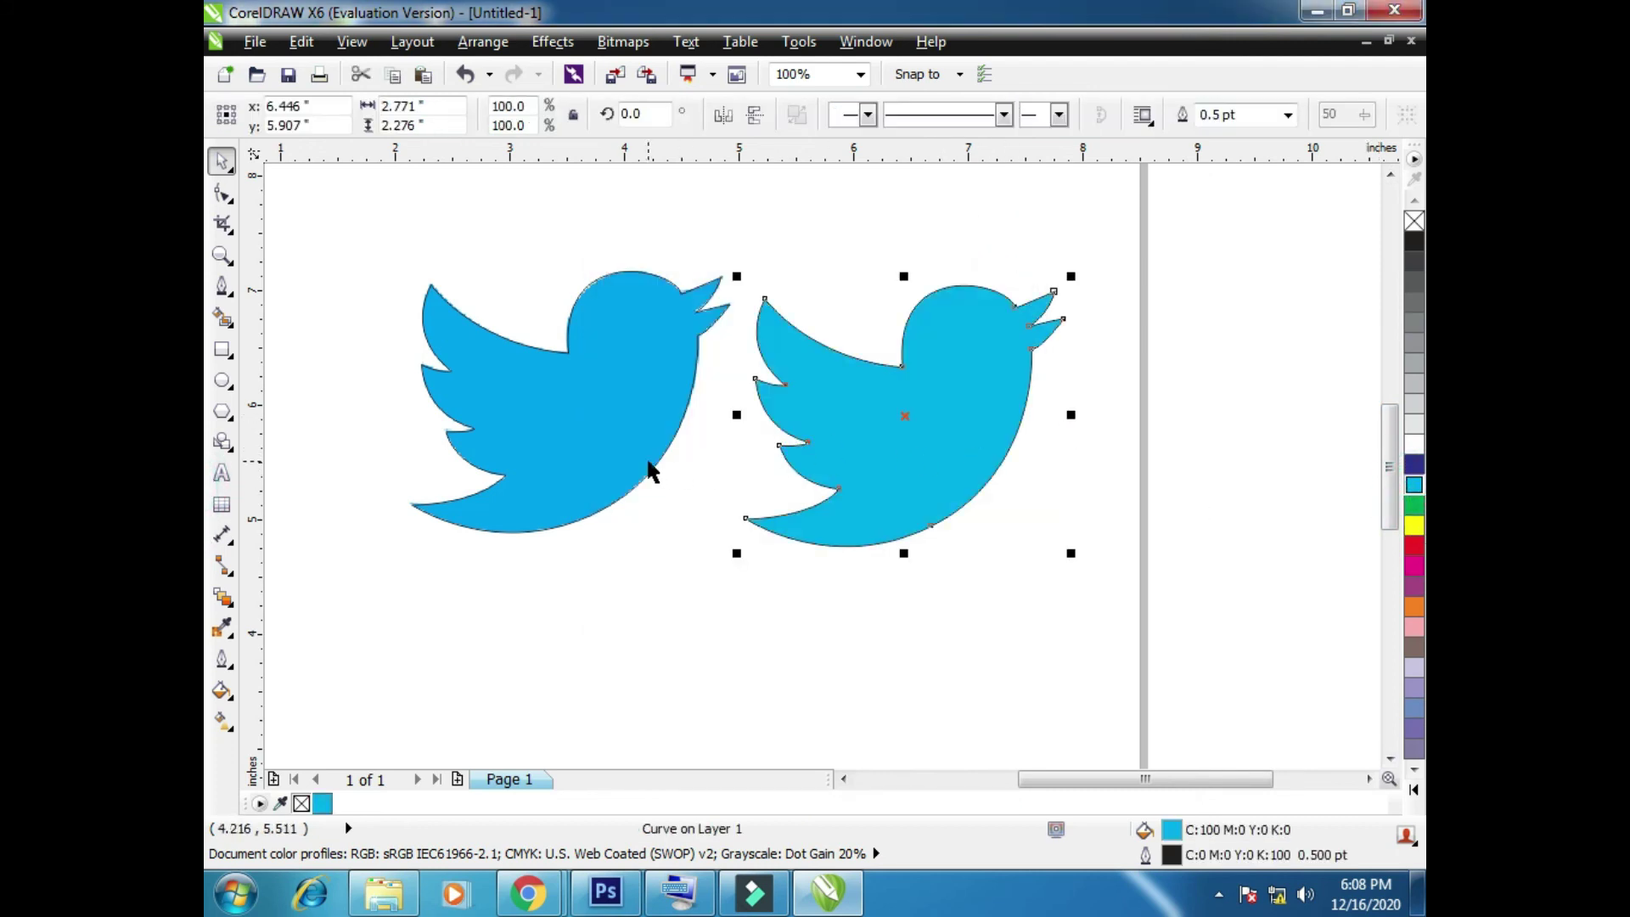
Sample the original logo's blue with the Color Eyedropper tool and apply it as the copied bird's fill
{"action": "left_click", "coordinate": [222, 628]}
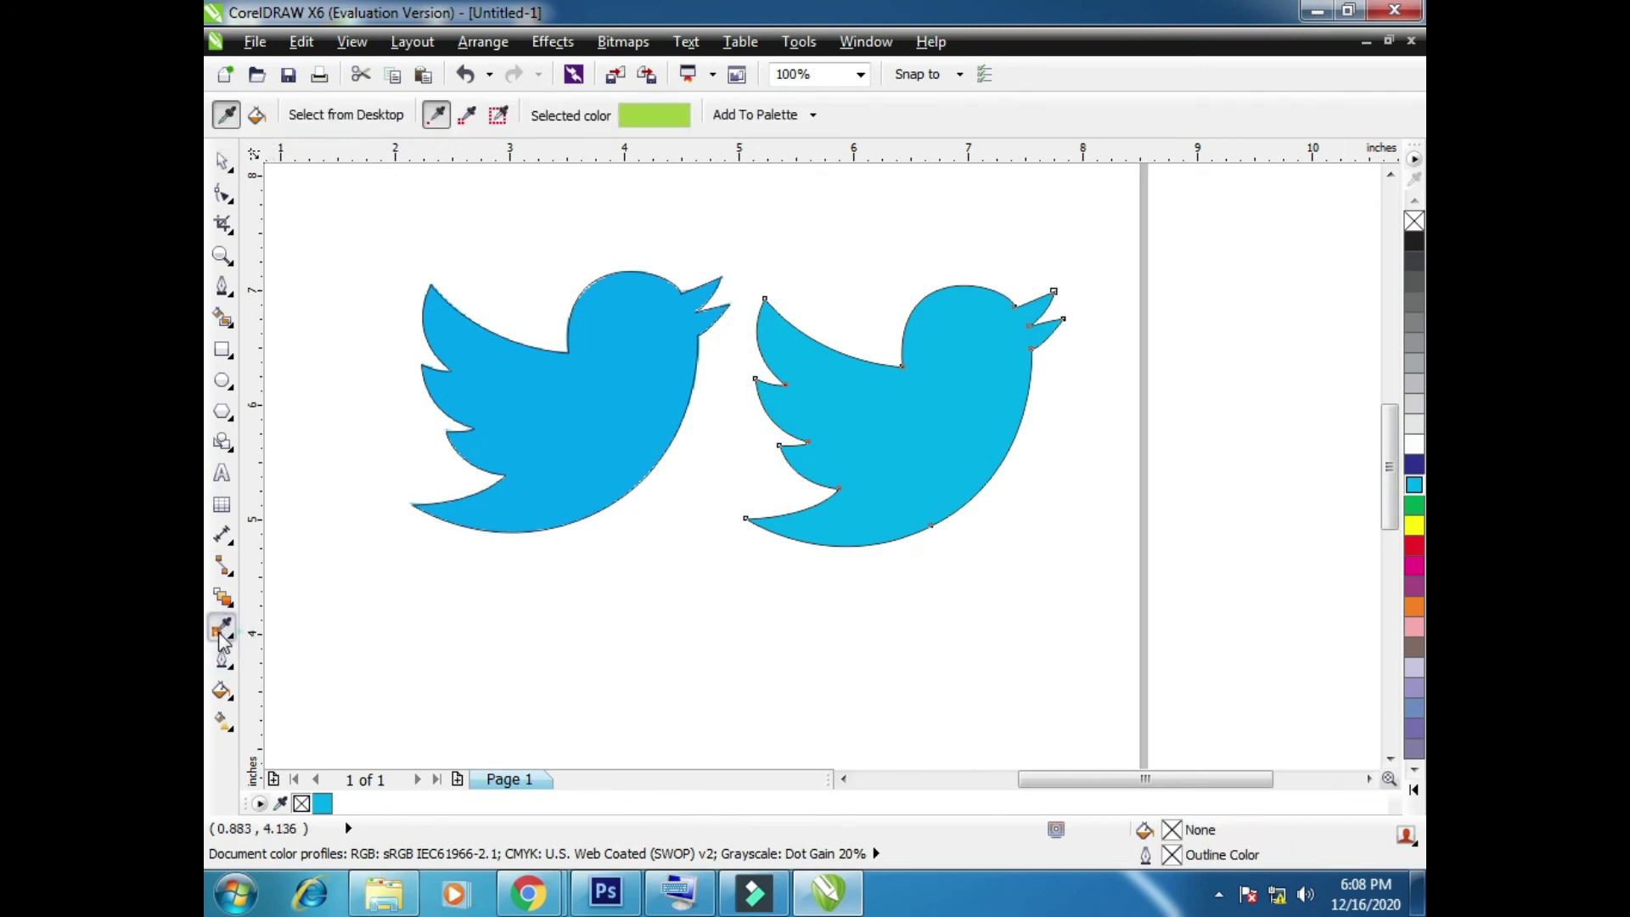
{"action": "left_click", "coordinate": [226, 636]}
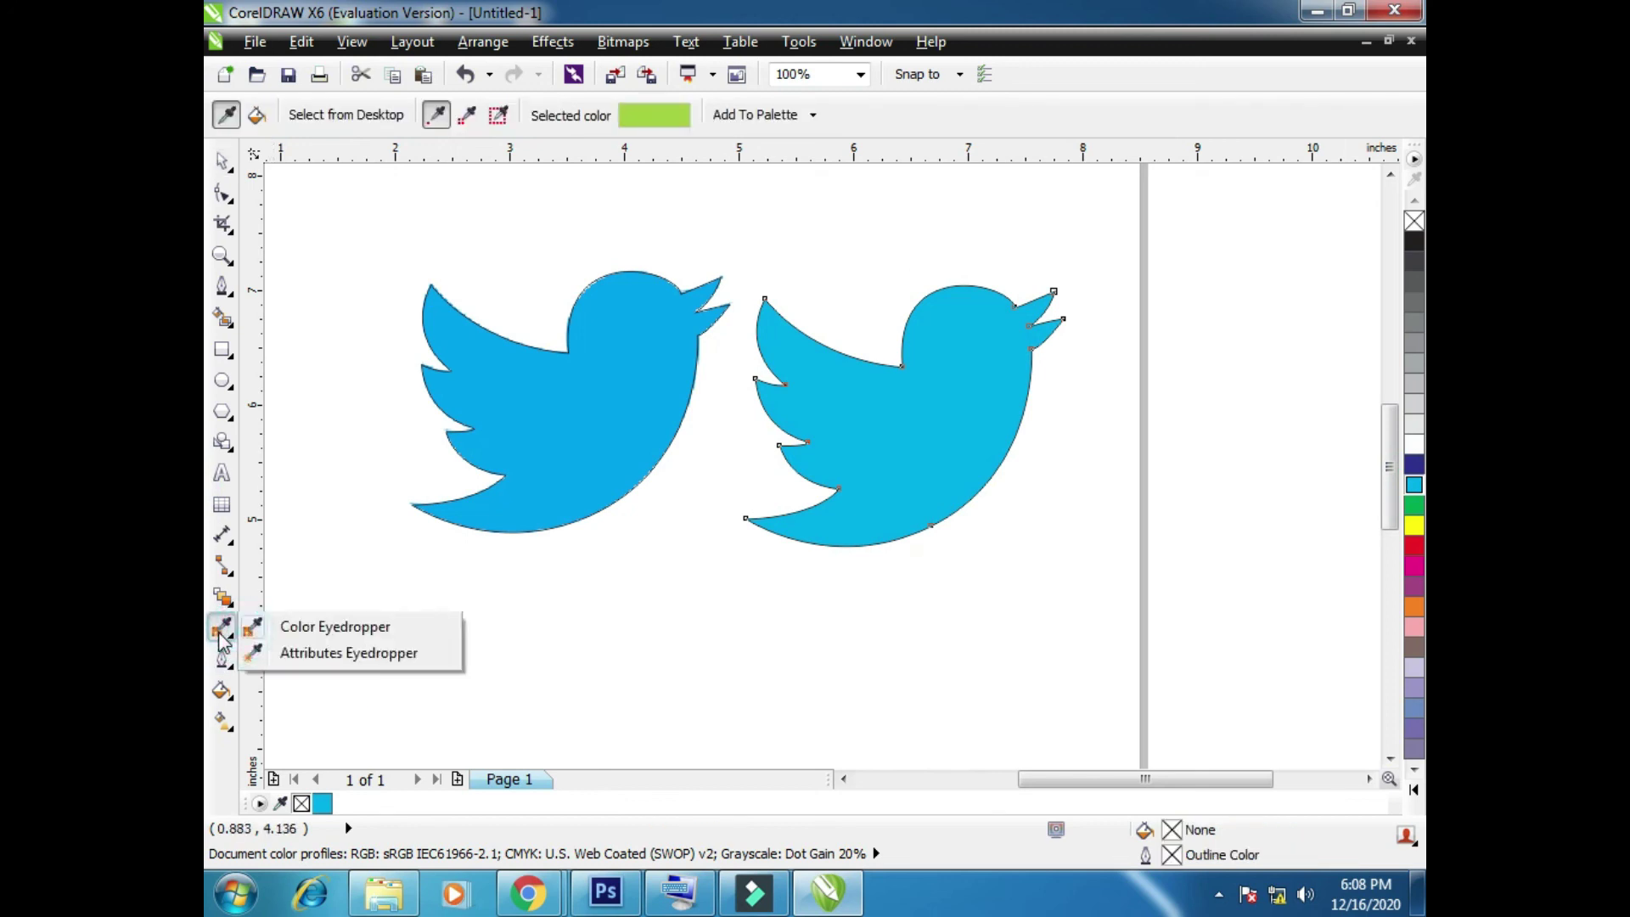
{"action": "left_click", "coordinate": [365, 628]}
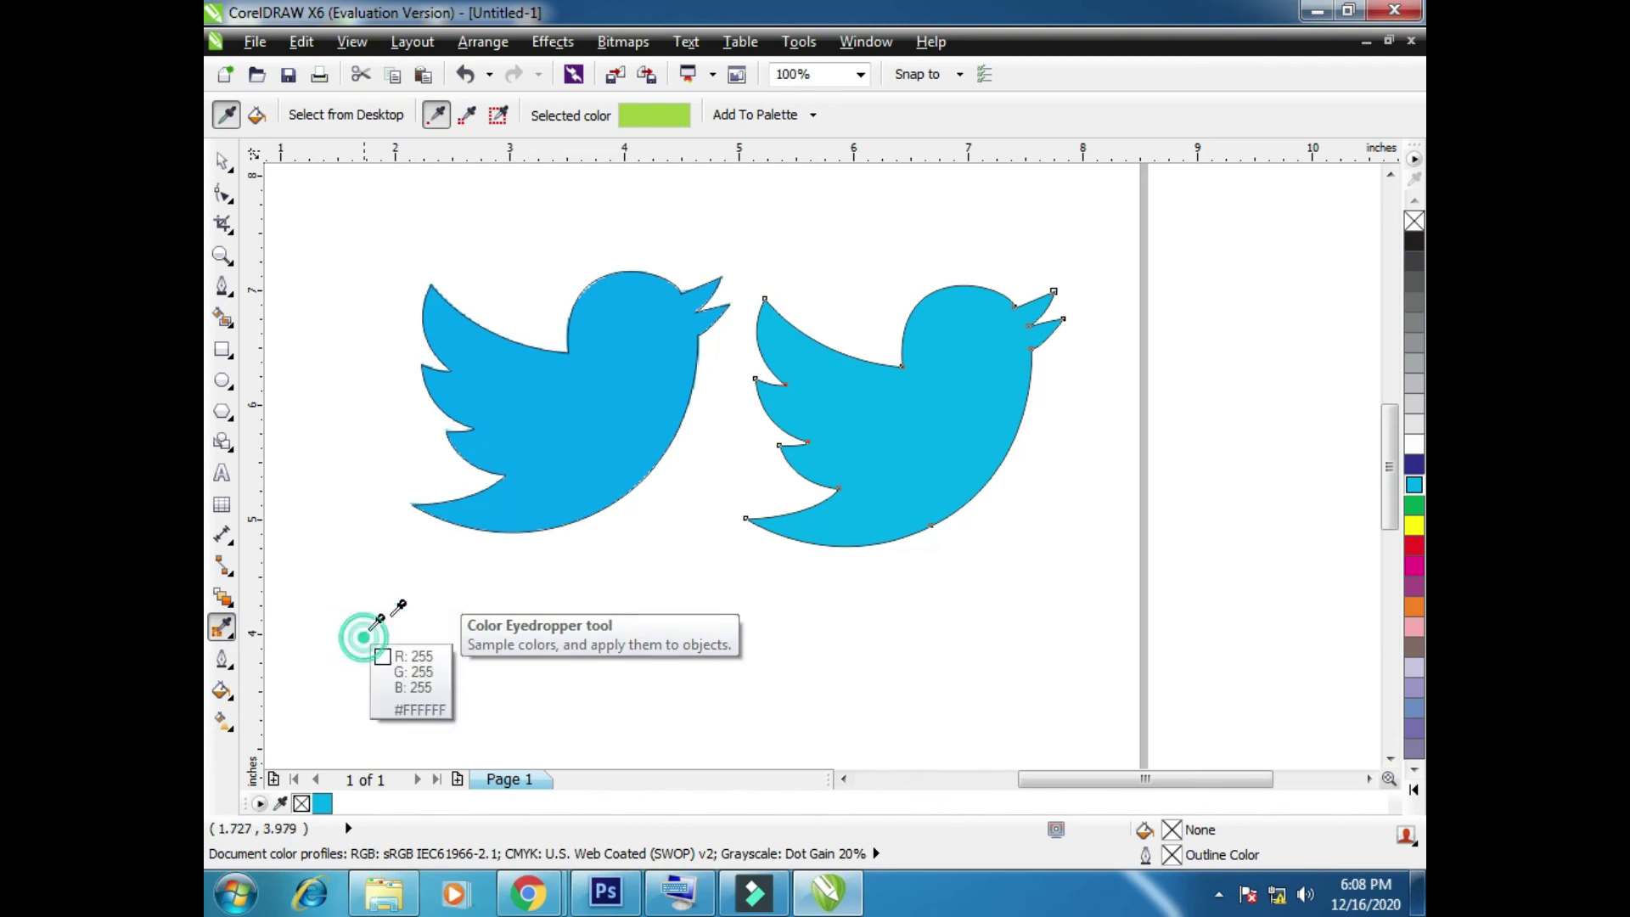
{"action": "left_click", "coordinate": [595, 435]}
{"action": "left_click", "coordinate": [915, 451]}
Remove the outline stroke from the copied bird and clear the traced outline lying over the original logo
{"action": "scroll", "coordinate": [915, 451], "scroll_direction": "down", "scroll_amount": 2}
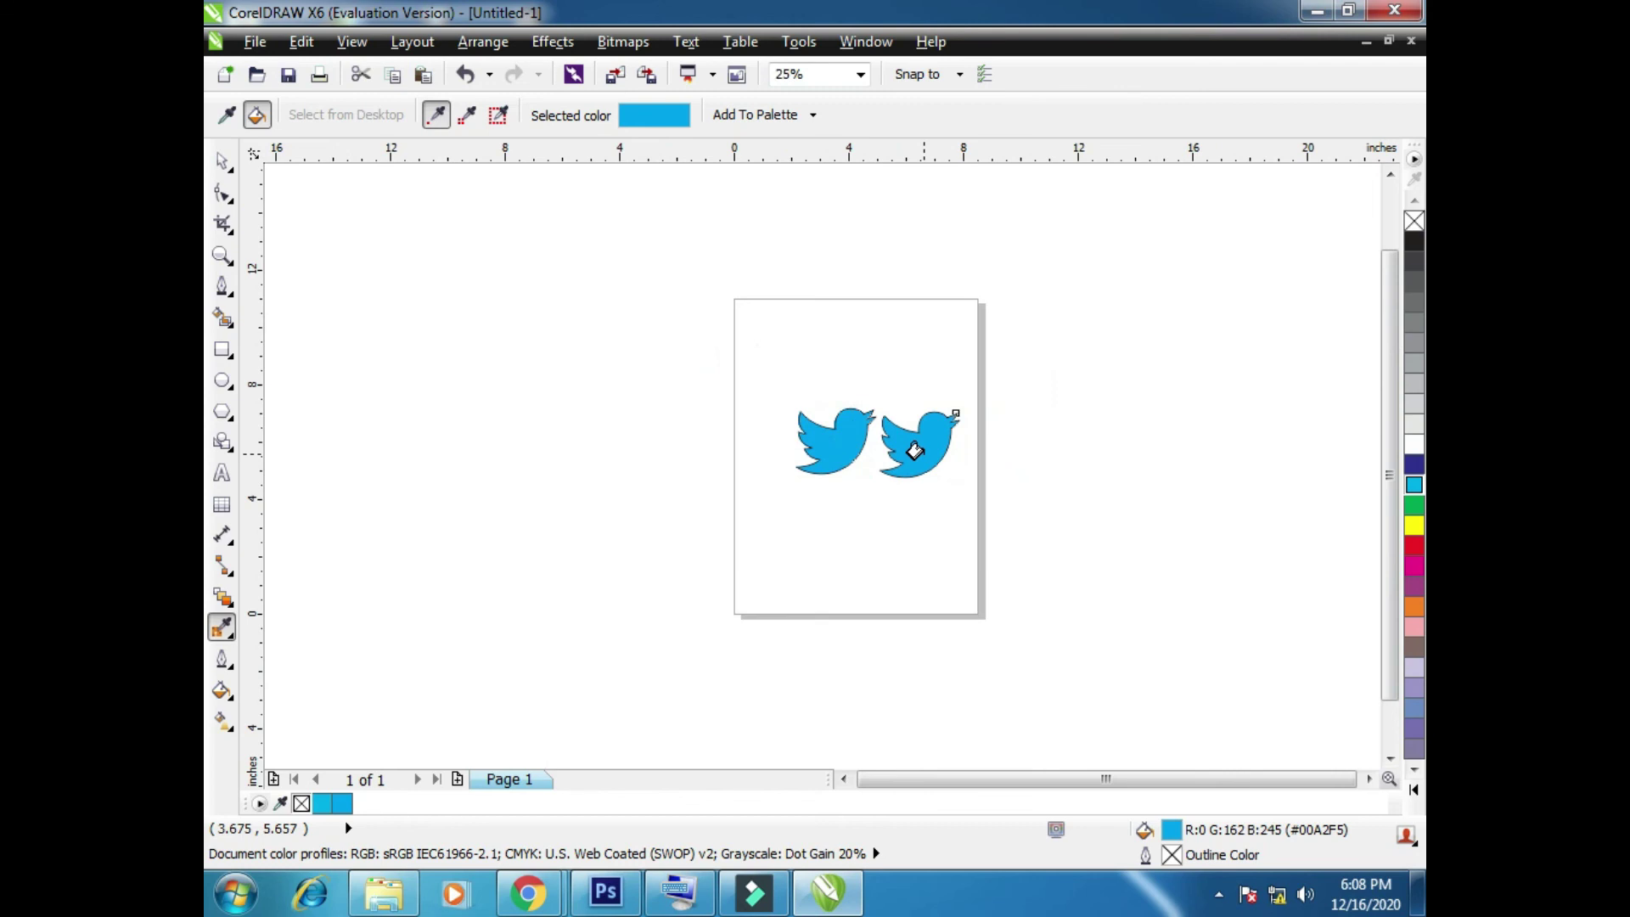
{"action": "scroll", "coordinate": [915, 451], "scroll_direction": "up", "scroll_amount": 2}
{"action": "right_click", "coordinate": [1415, 221]}
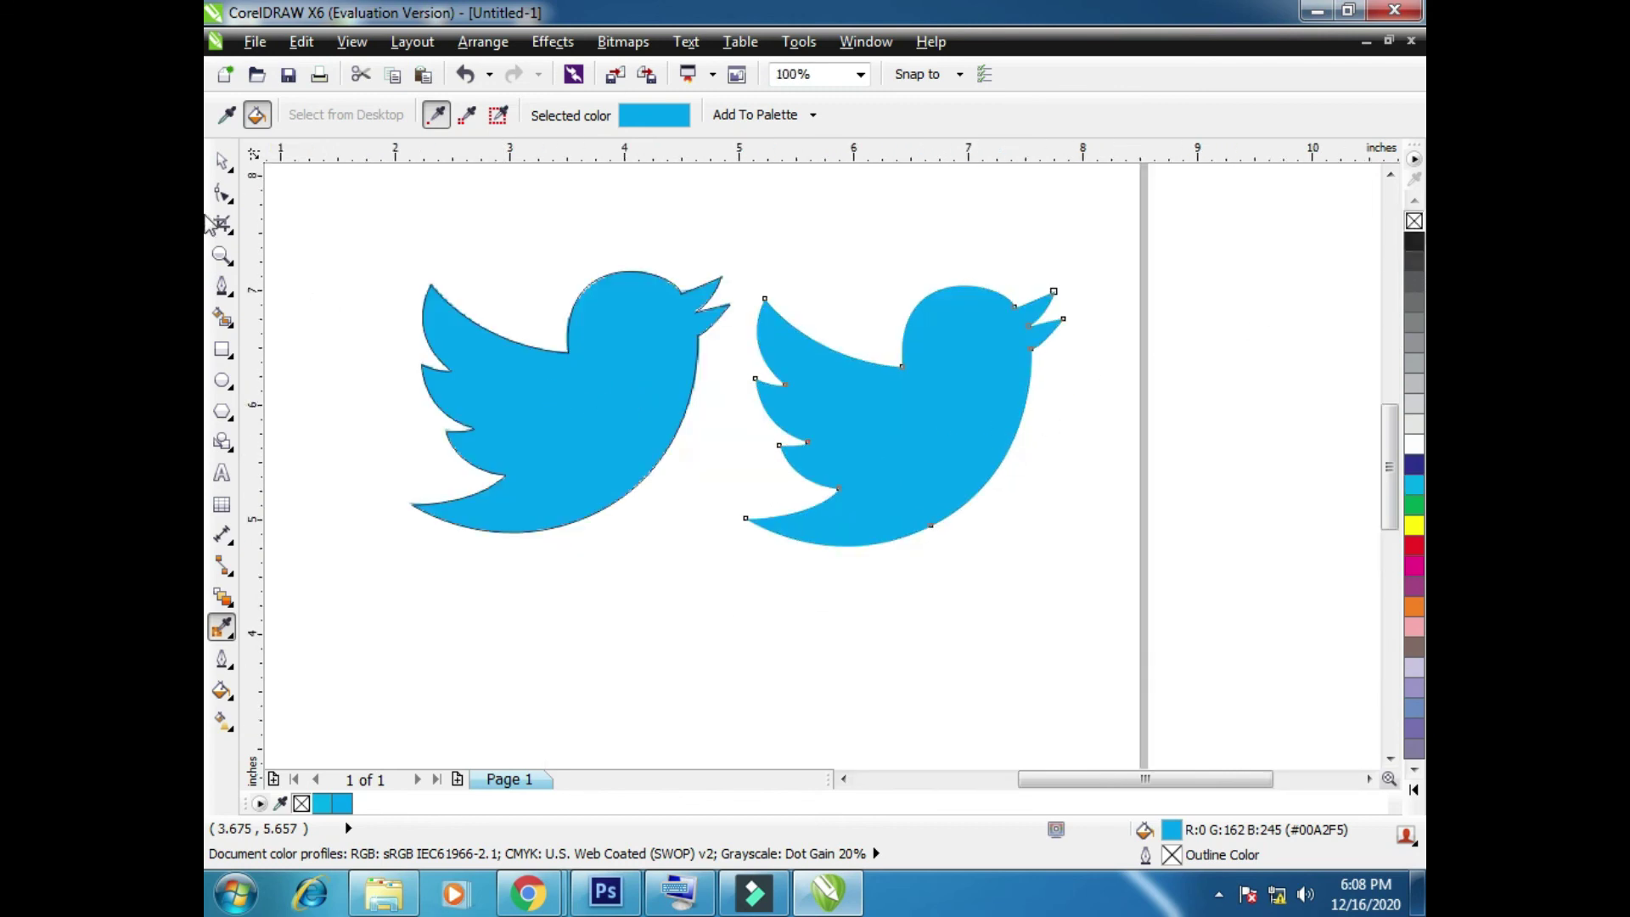
{"action": "left_click", "coordinate": [222, 160]}
{"action": "left_click", "coordinate": [507, 430]}
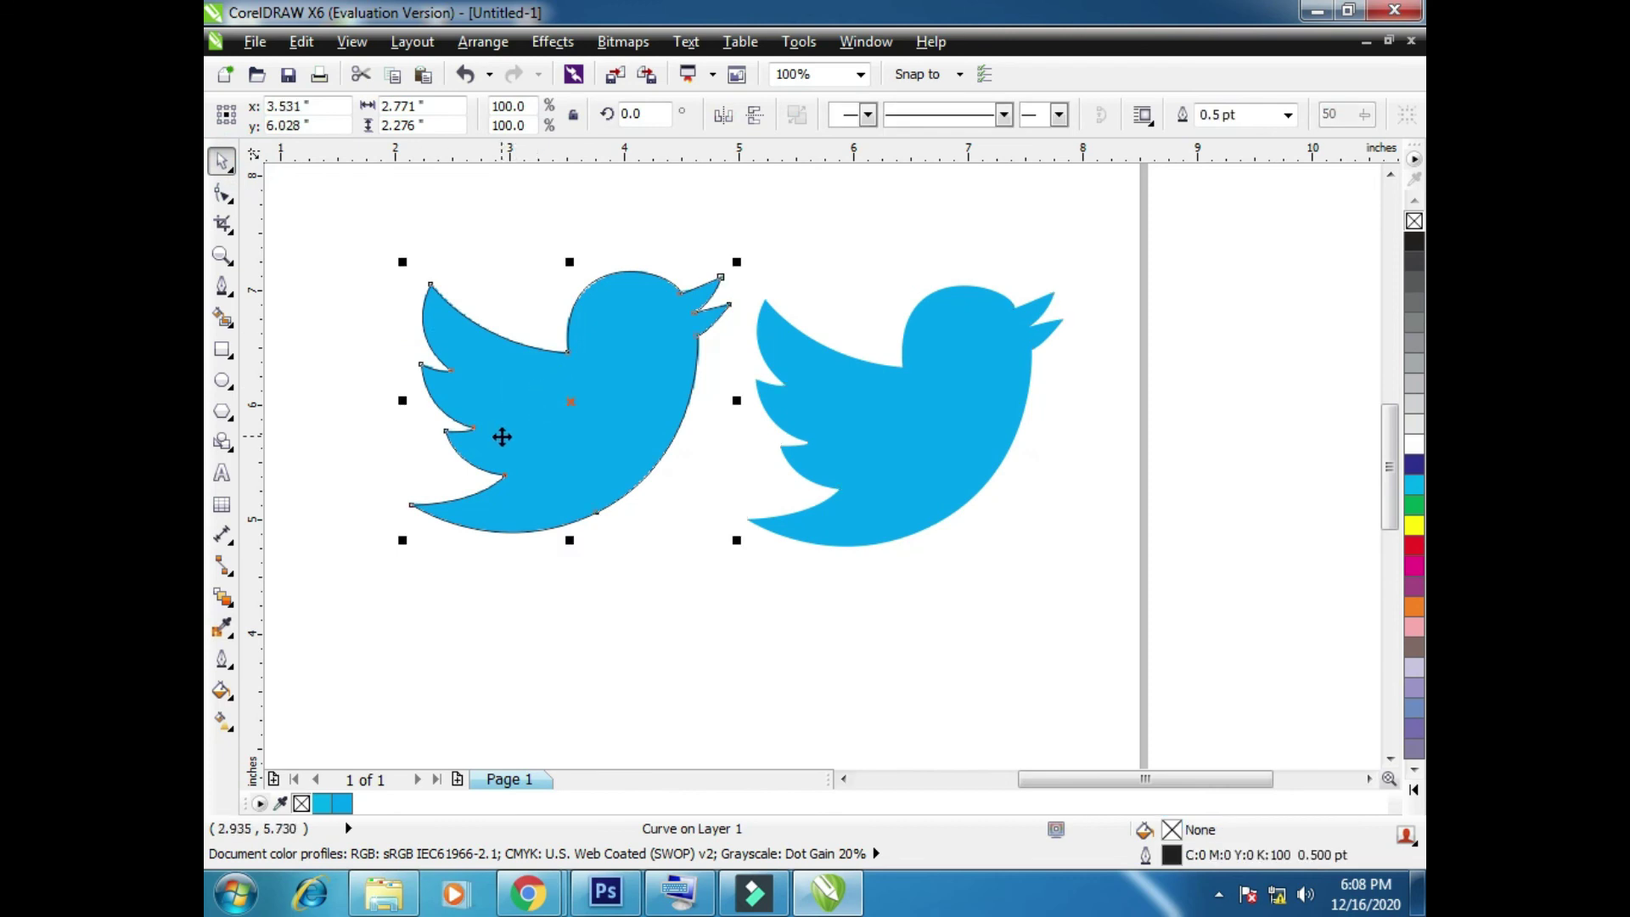
{"action": "left_click", "coordinate": [287, 534]}
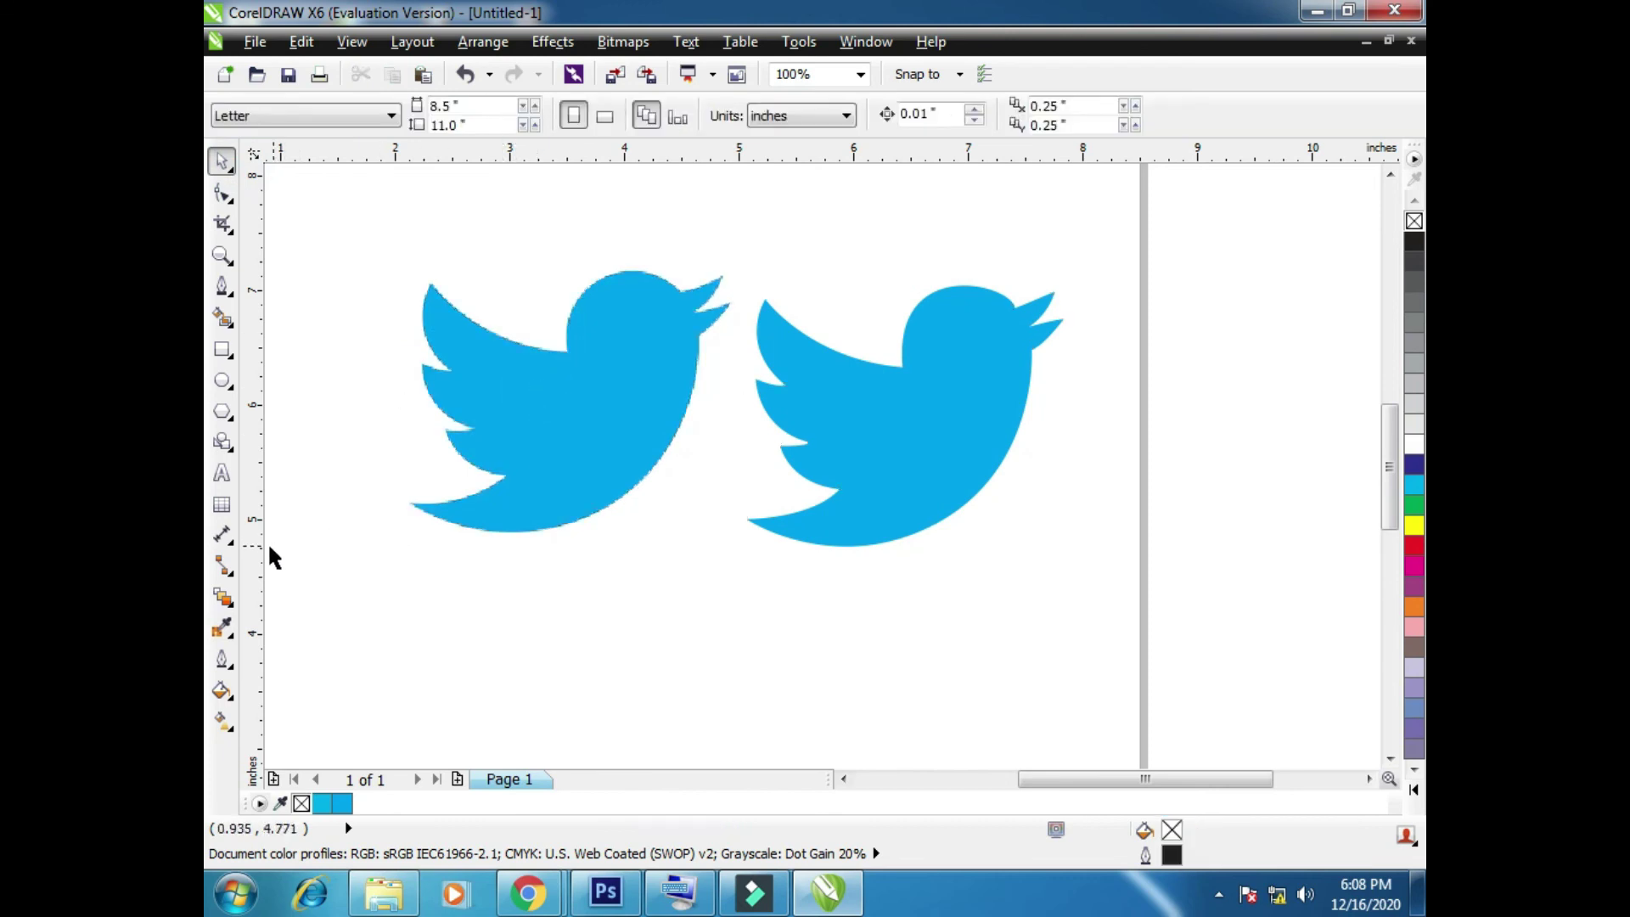